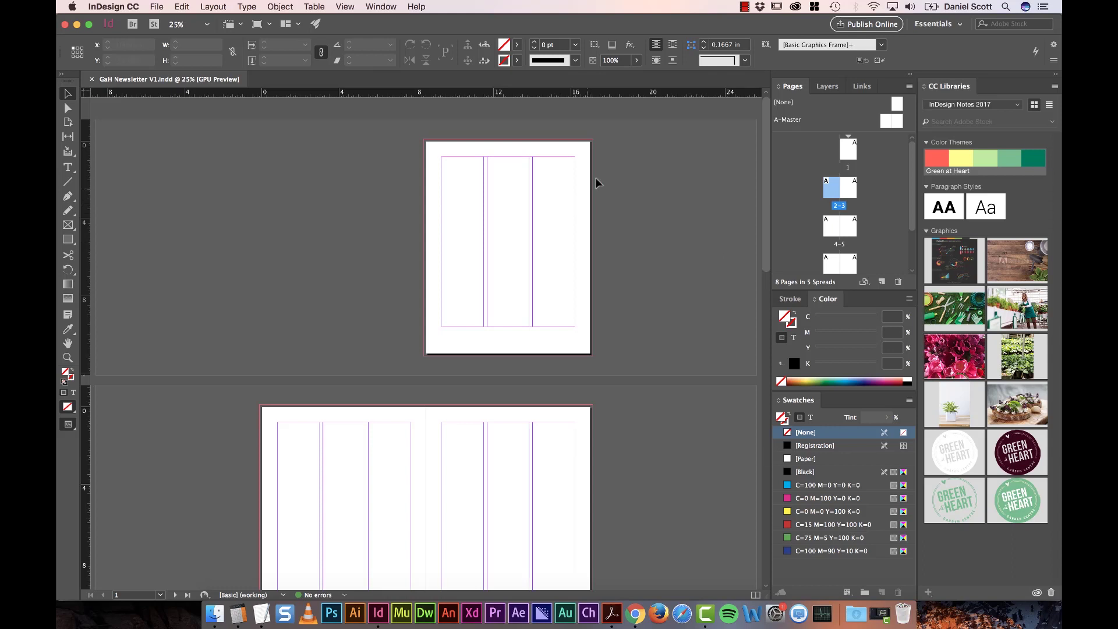
Close the GaH Newsletter V1 document so InDesign's recent-files start screen appears.
scroll(496, 358, down, 5)
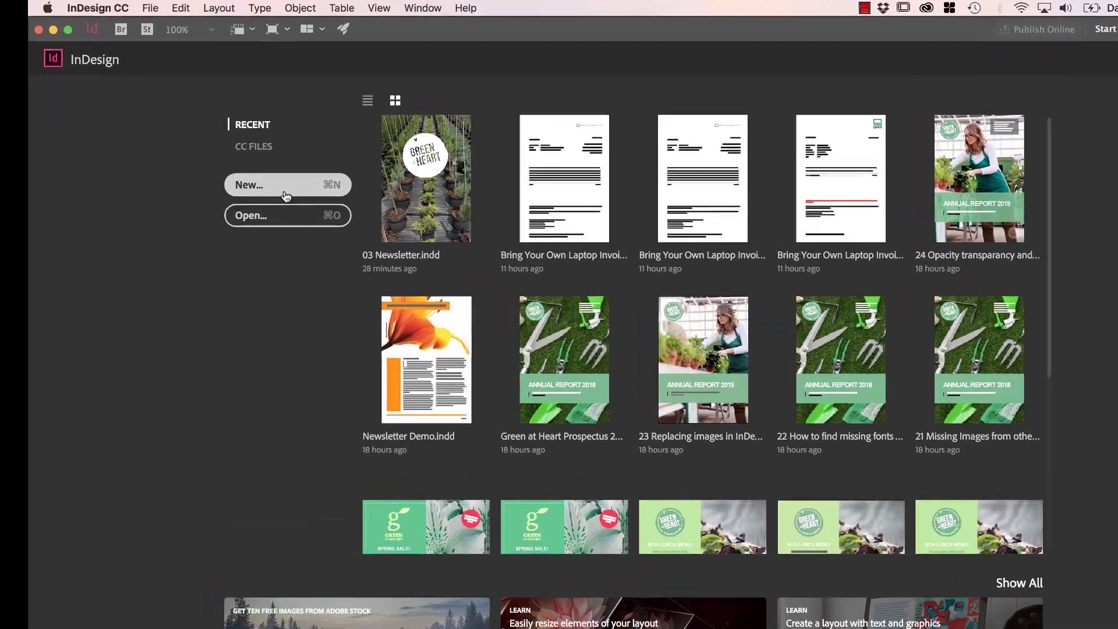
Start a new Print document with the Letter preset, inches as units, and Facing Pages kept on.
click(268, 158)
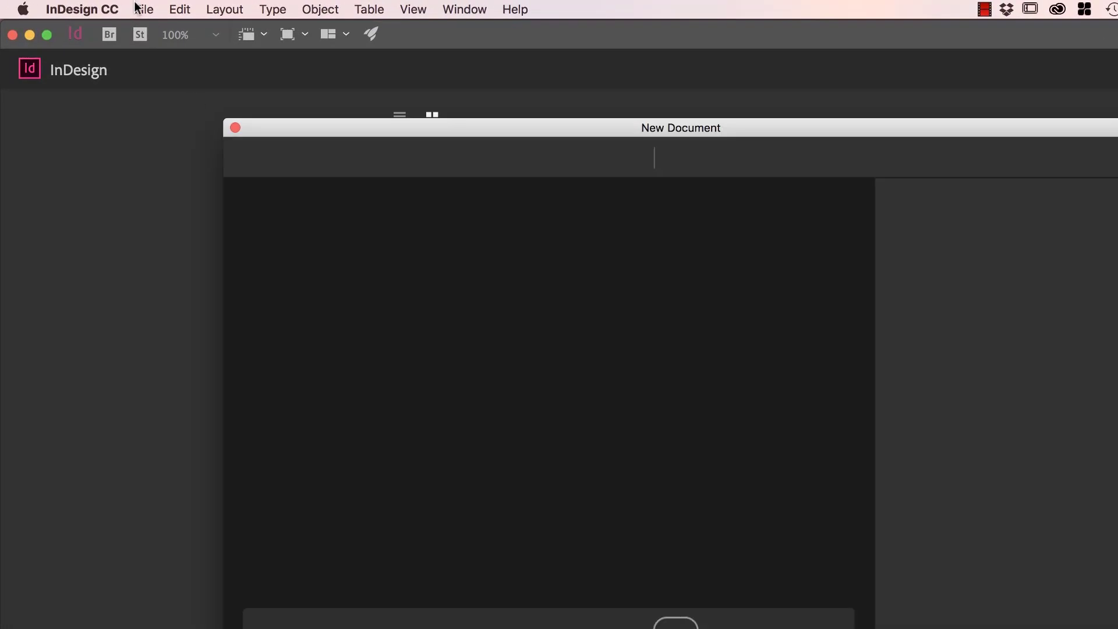
click(142, 10)
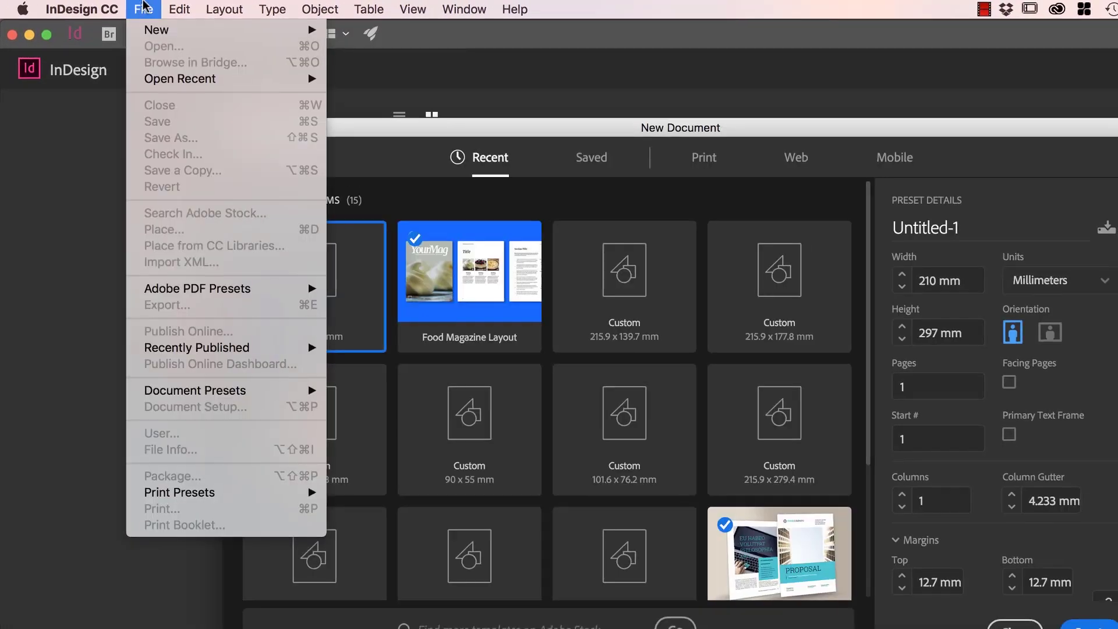
key(Escape)
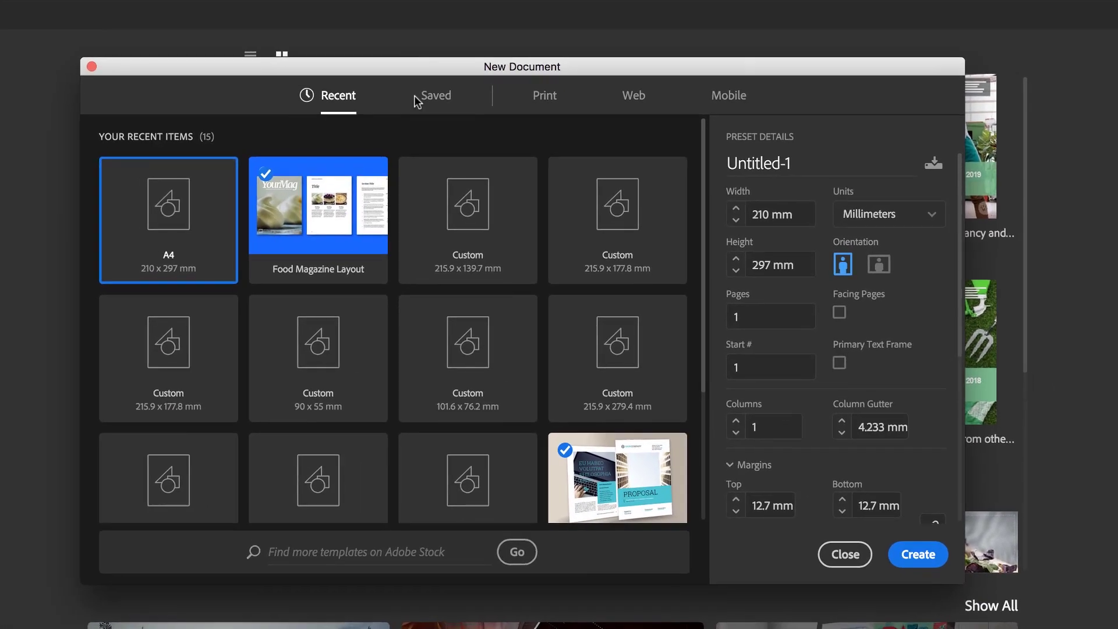
click(545, 96)
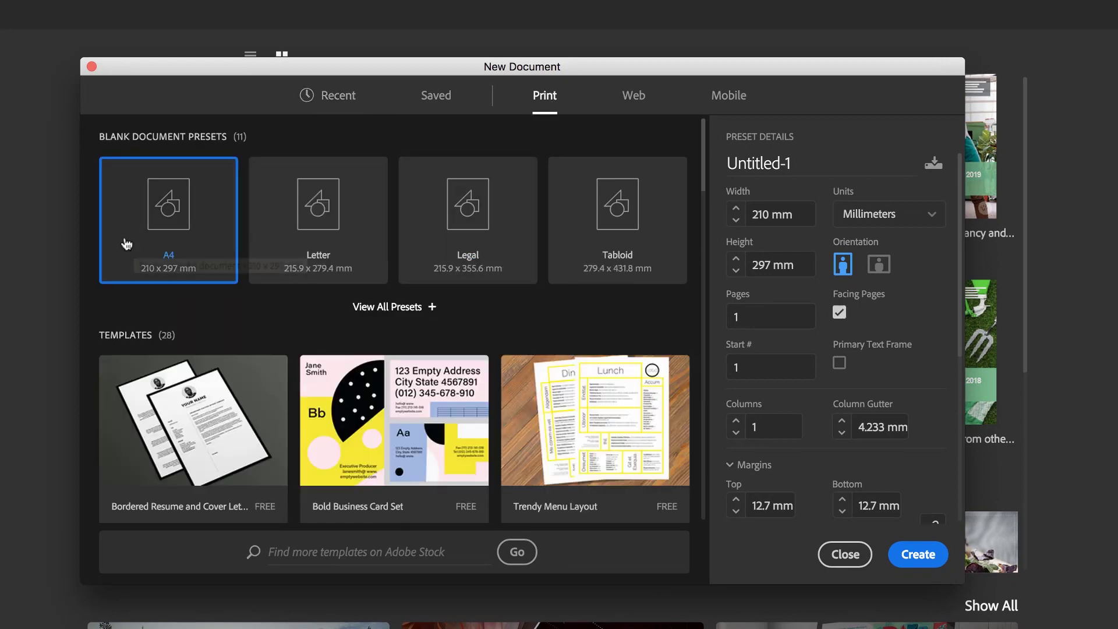
click(299, 203)
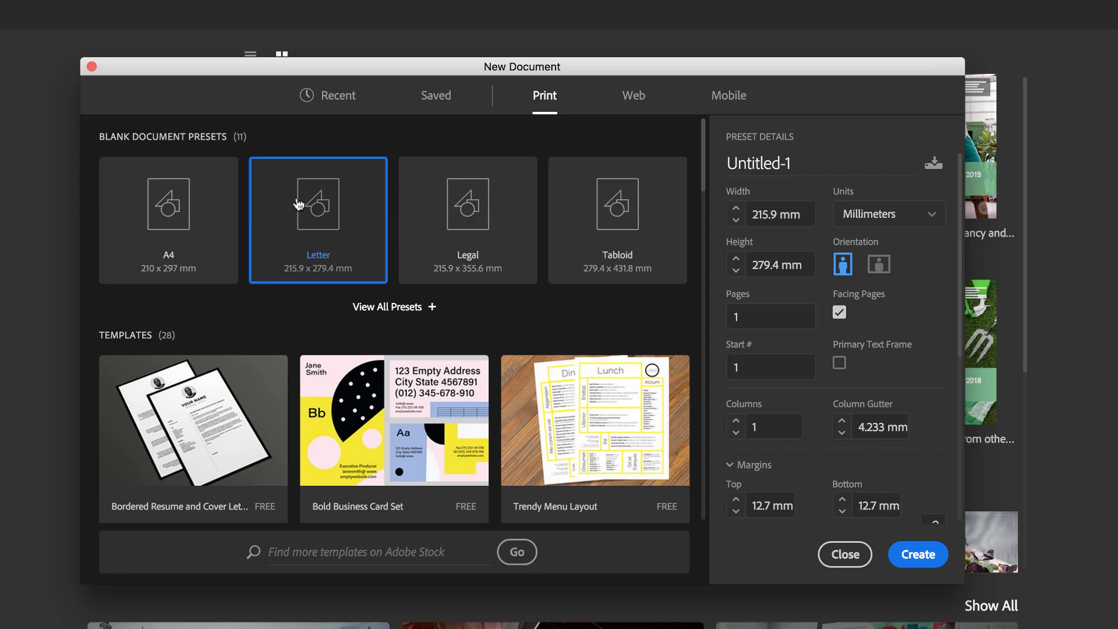
click(916, 219)
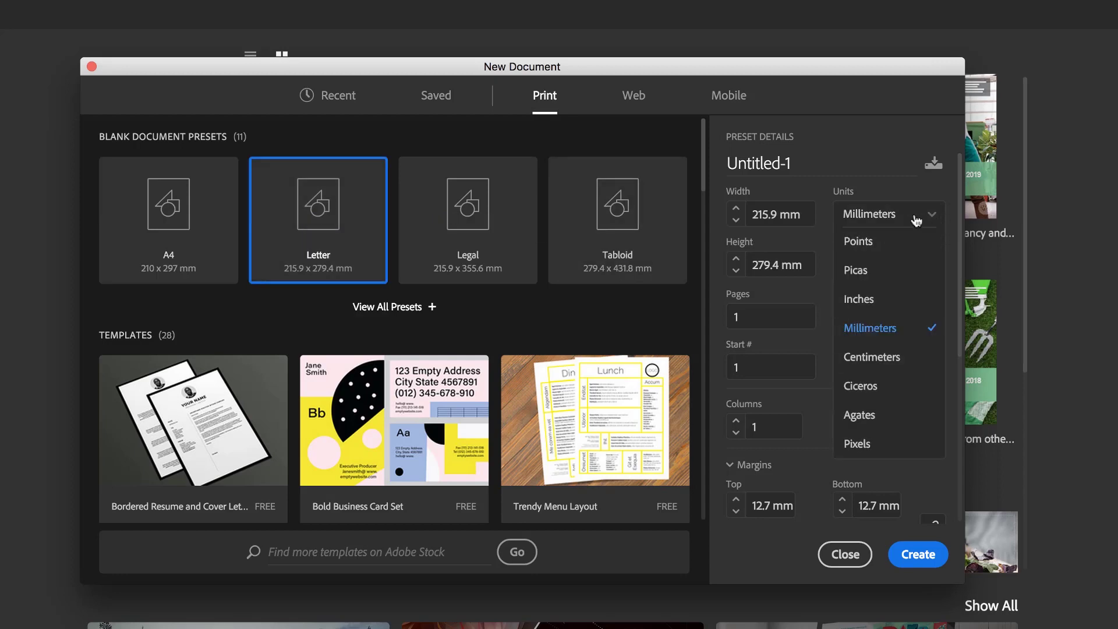
click(867, 300)
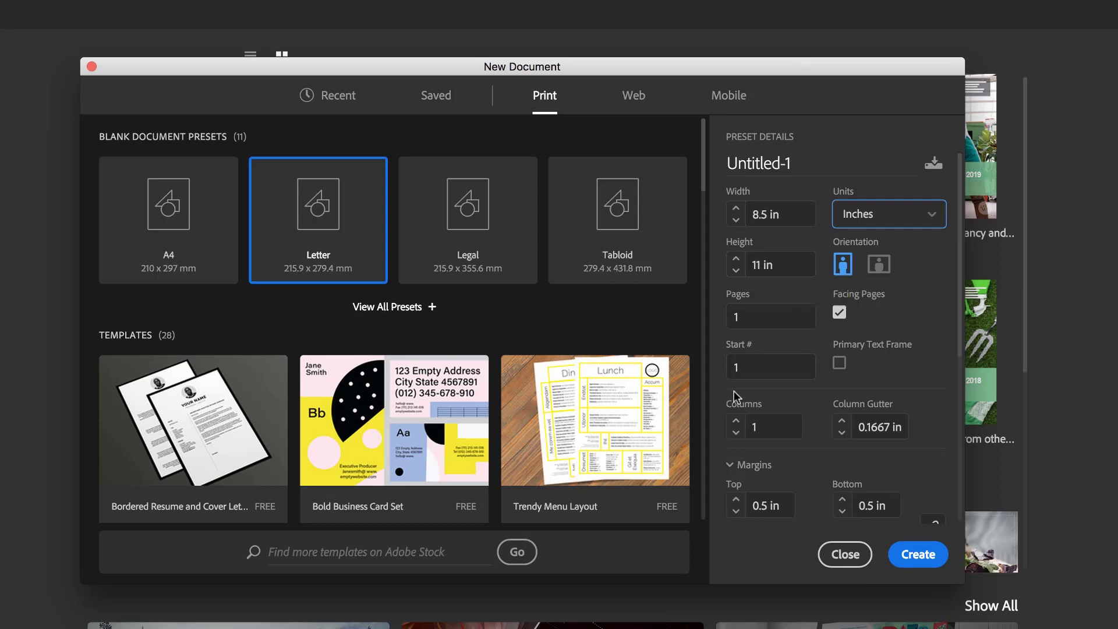
click(839, 312)
click(839, 312)
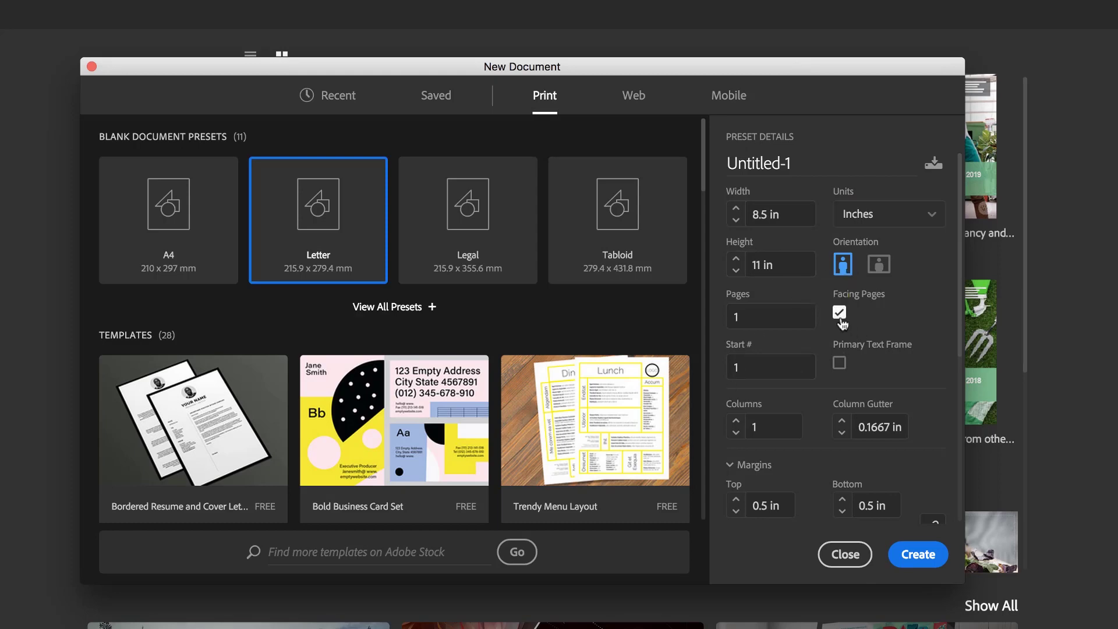
click(780, 309)
Enter 8 pages, keep Start # at 1, and raise Columns to 3.
text(8)
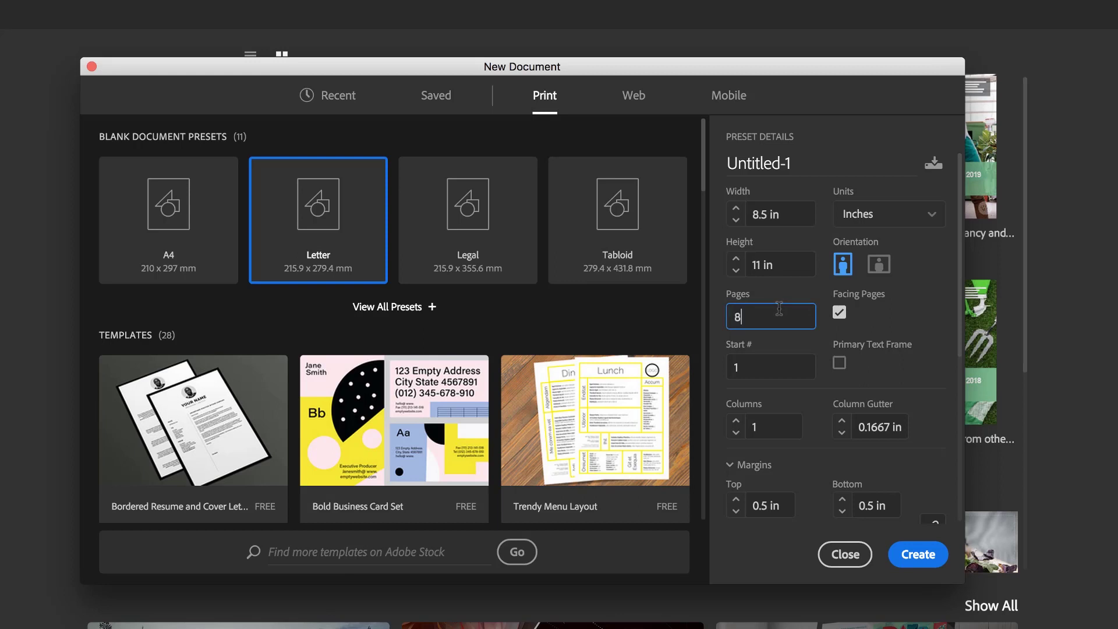
click(914, 309)
click(753, 321)
click(759, 366)
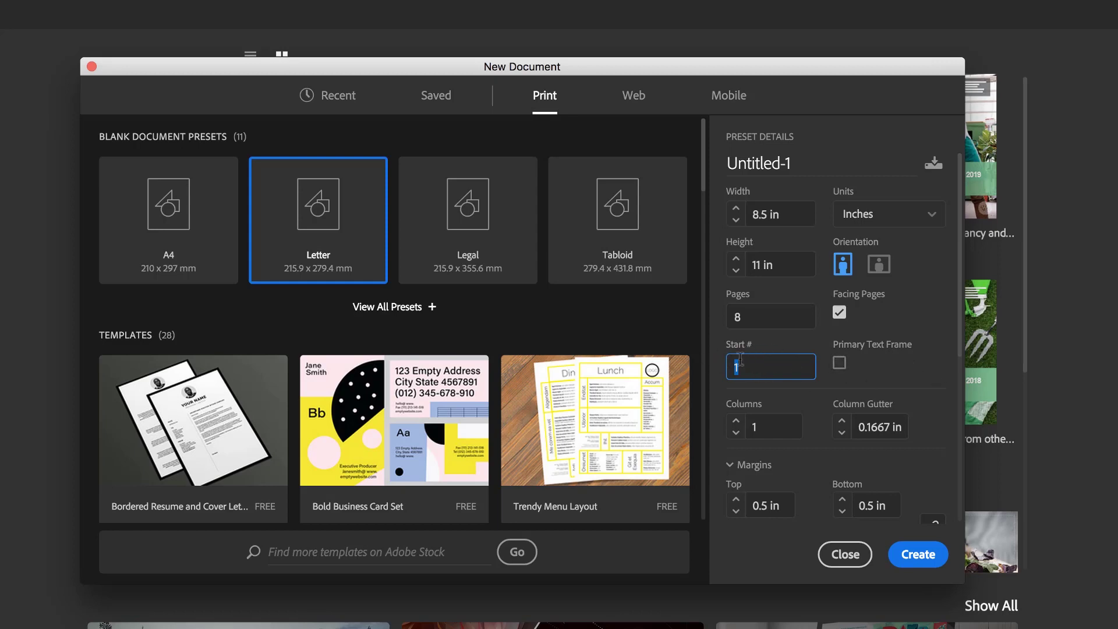
click(928, 377)
scroll(927, 380, down, 1)
scroll(960, 381, down, 3)
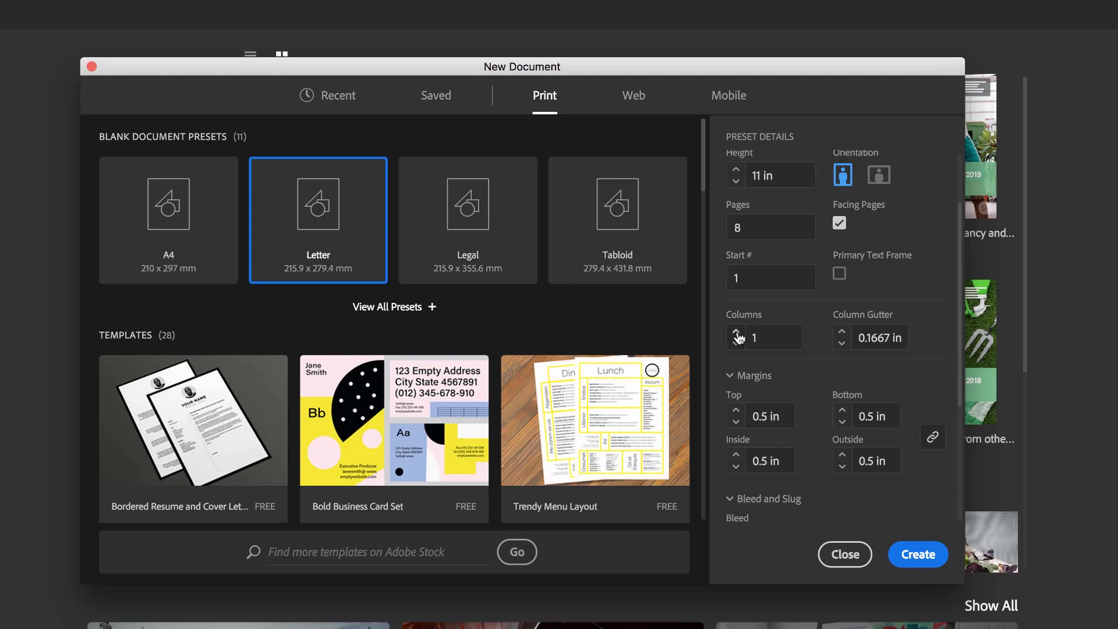
click(736, 333)
click(736, 333)
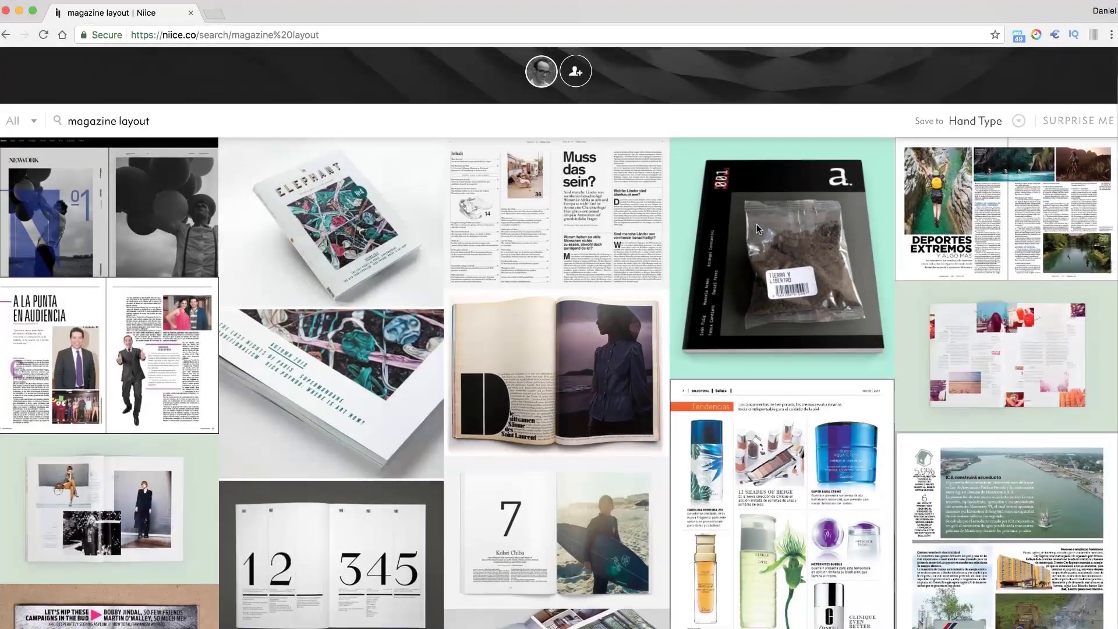
Scroll the Niice 'magazine layout' results and enlarge the Deportes Extremos spread.
scroll(757, 224, down, 2)
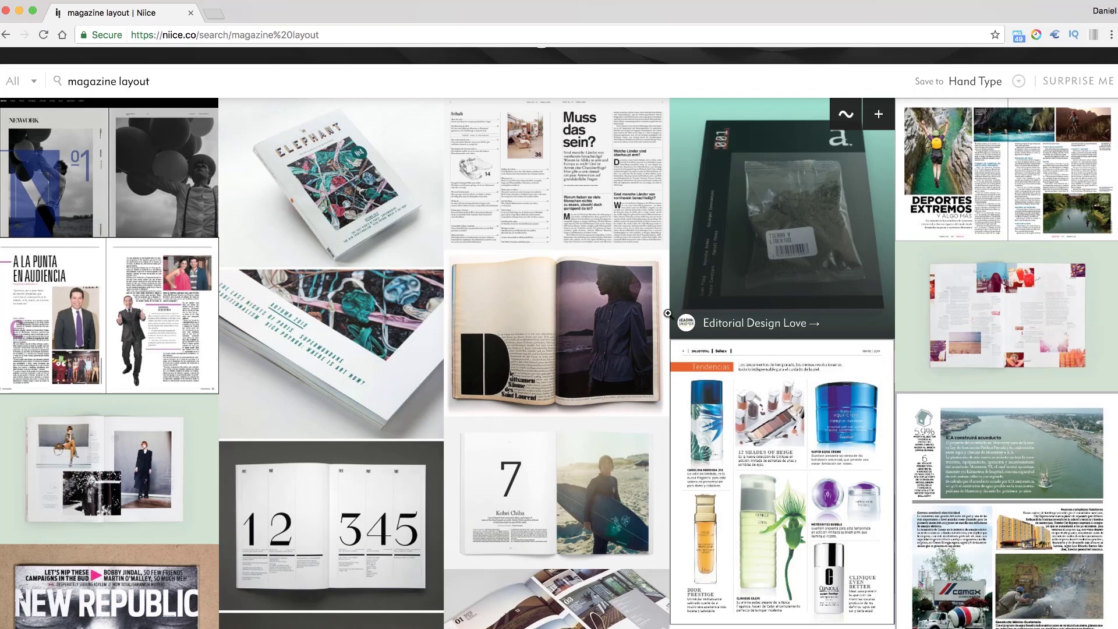
scroll(442, 203, down, 2)
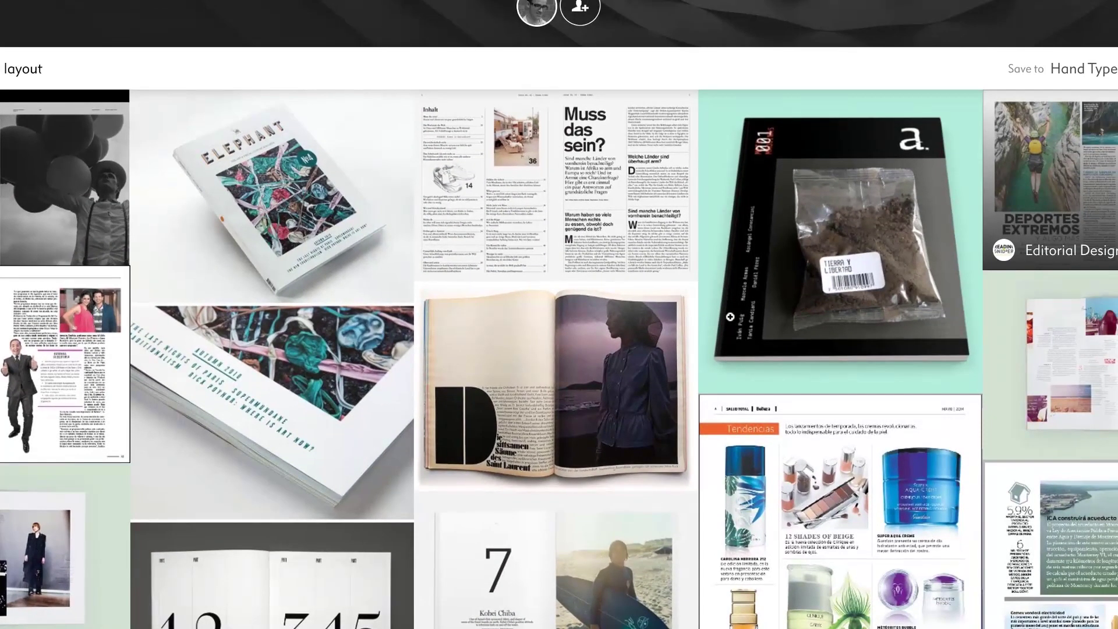
click(1043, 169)
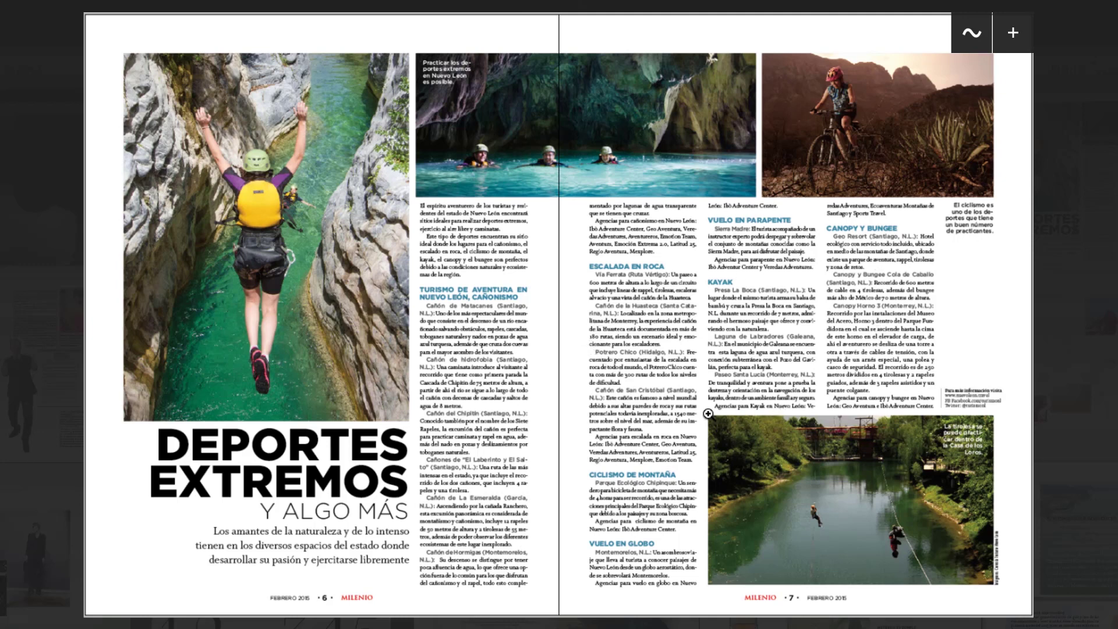
Close the Deportes Extremos preview, then close the Milenio infrastructure page preview.
click(997, 359)
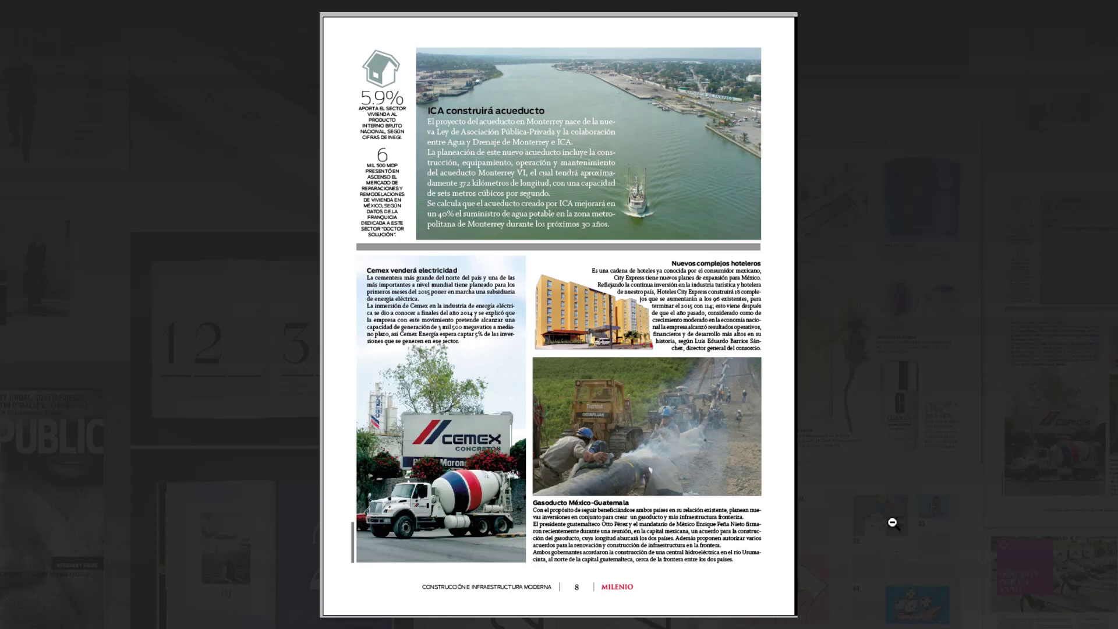
mouse_move(343, 506)
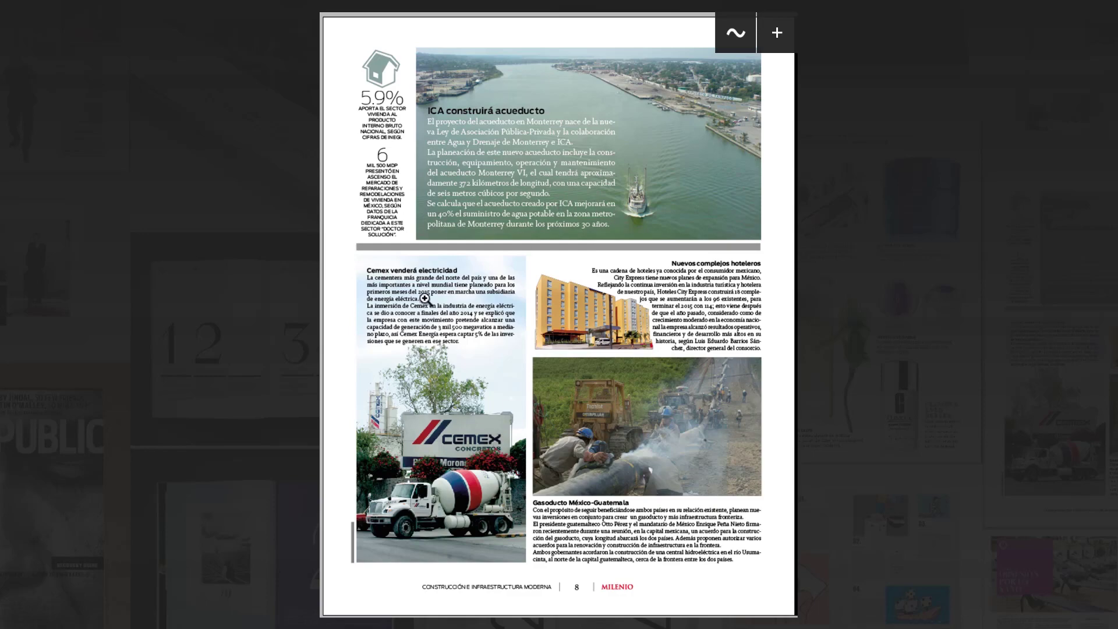
click(920, 133)
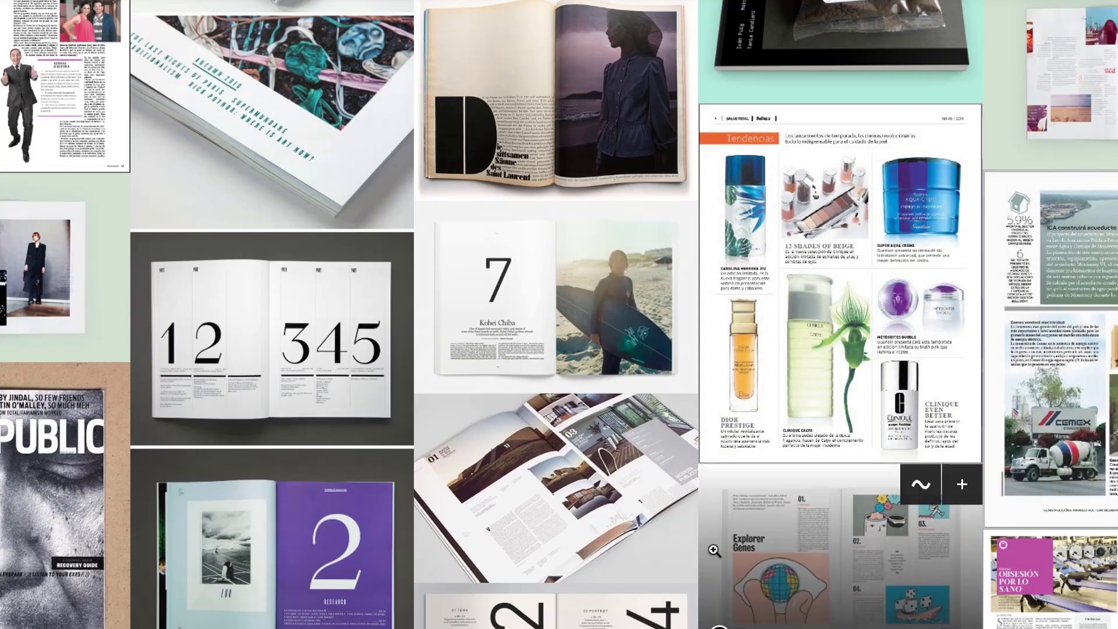
scroll(712, 549, down, 1)
scroll(712, 549, down, 5)
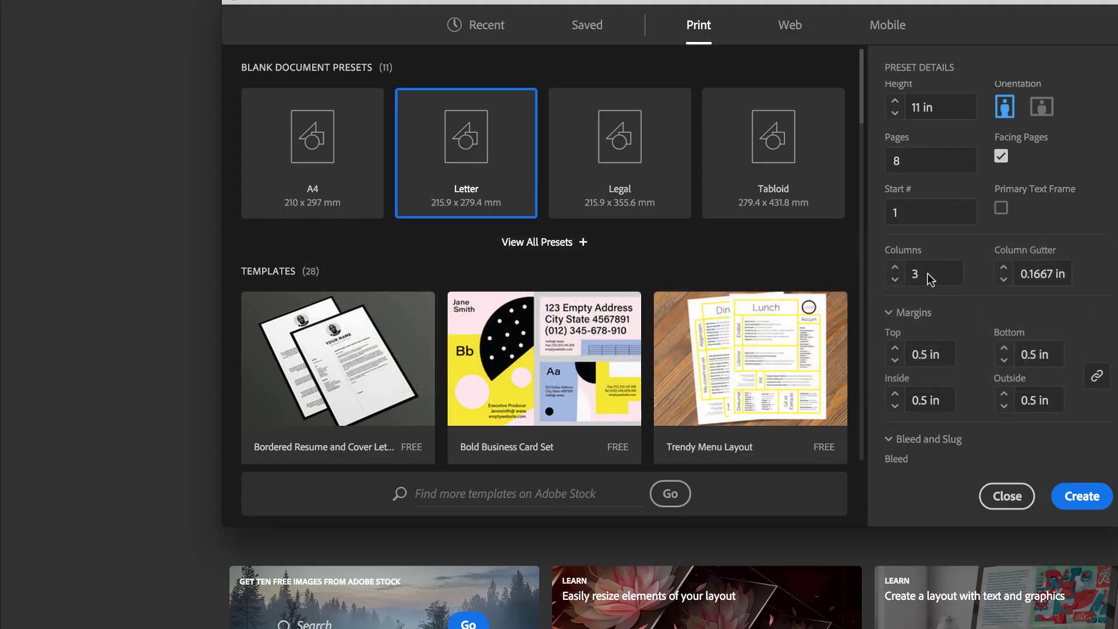
Set the top margin to 0.8 in, unlink margins, and set the bottom margin to 1.4 in.
scroll(981, 338, down, 3)
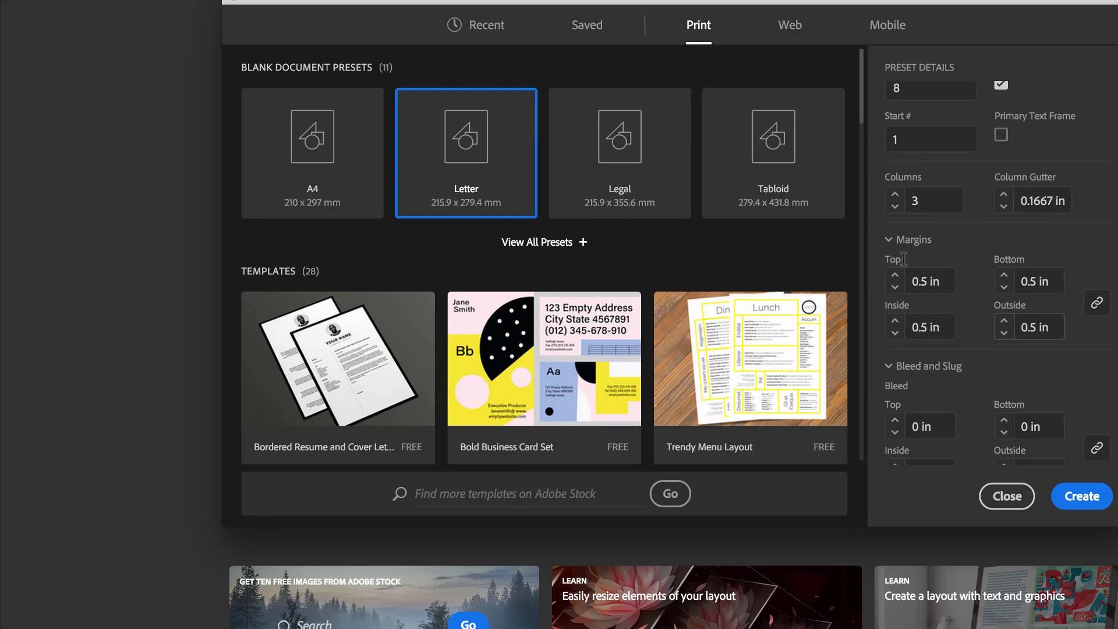
click(931, 281)
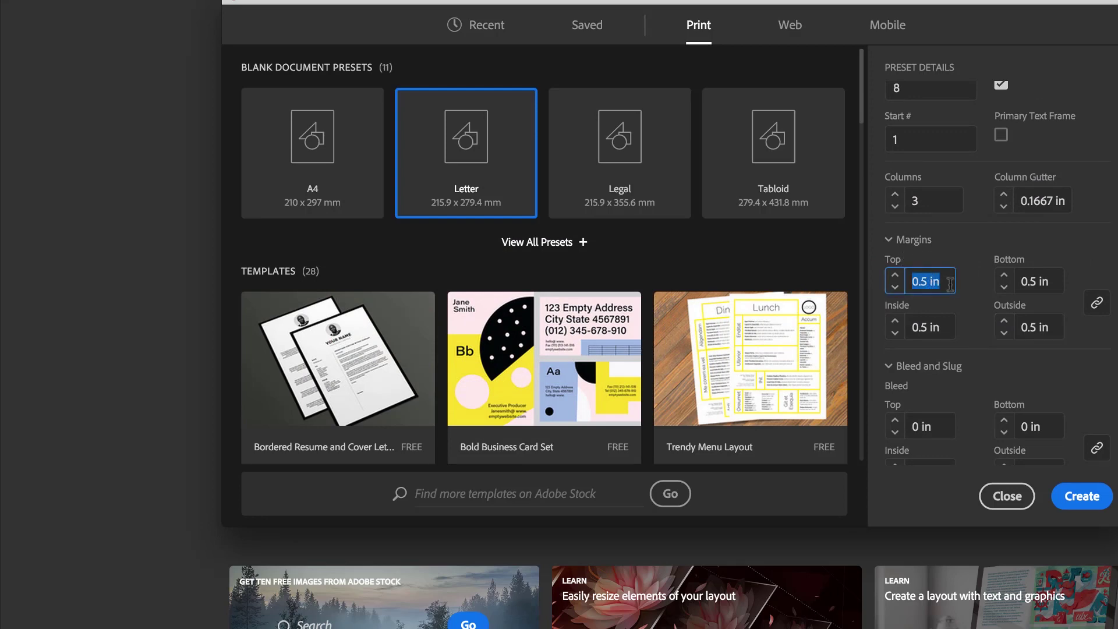
text(.8)
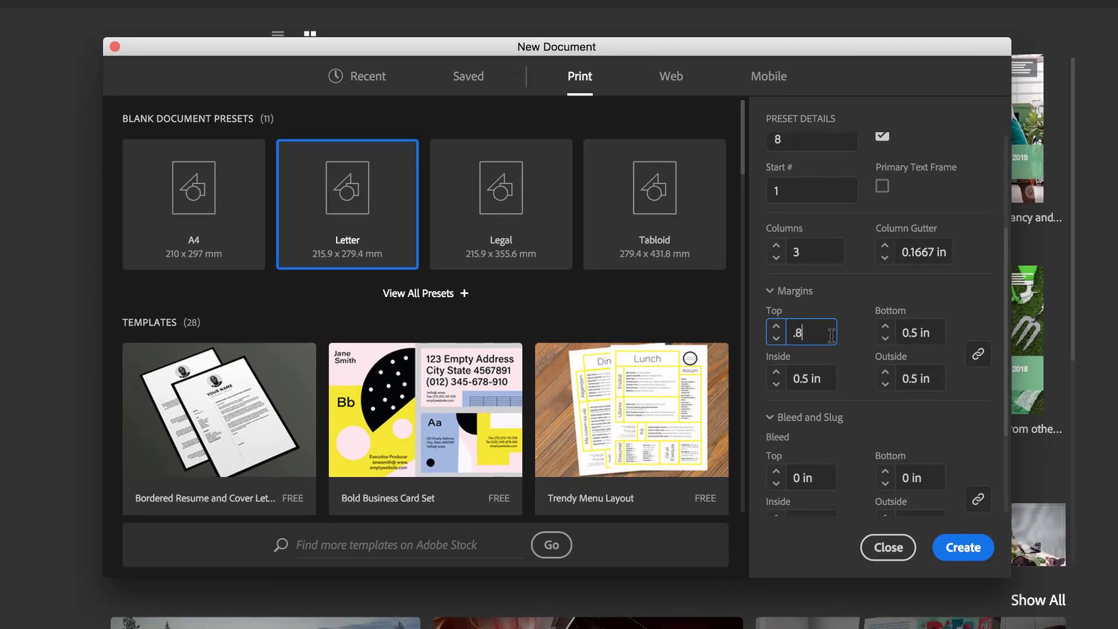
key(Tab)
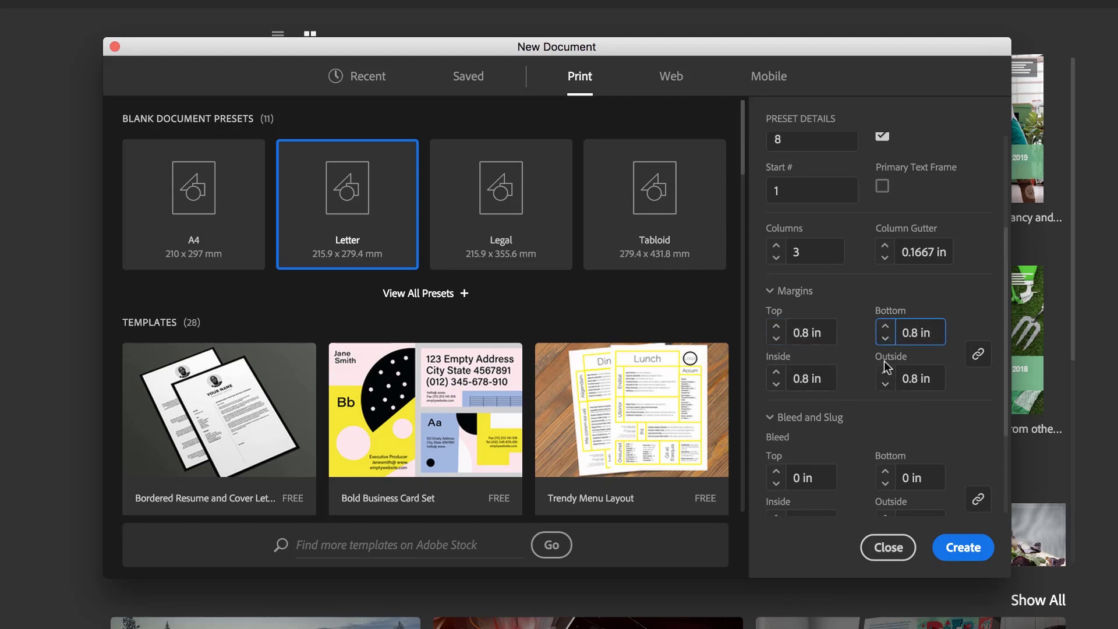
click(980, 355)
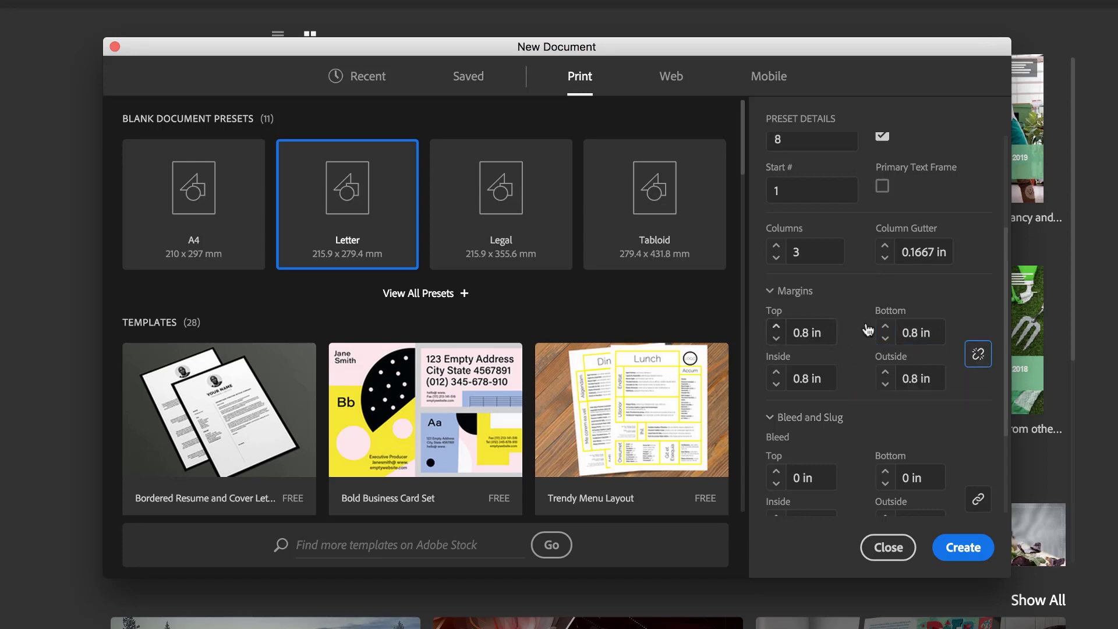
click(922, 333)
text(1.4)
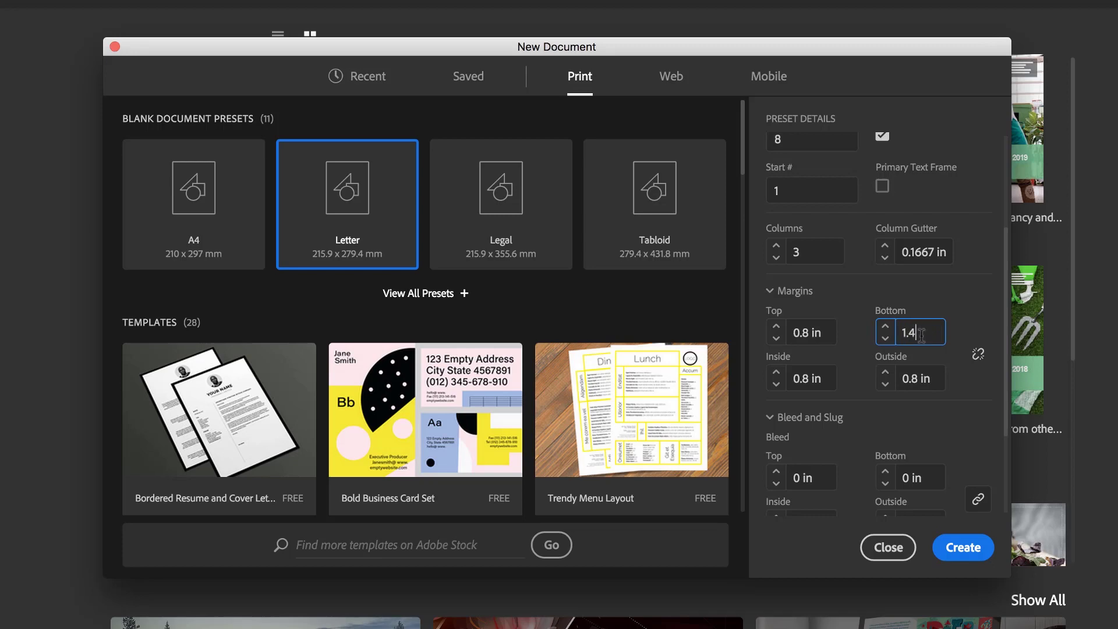
key(Tab)
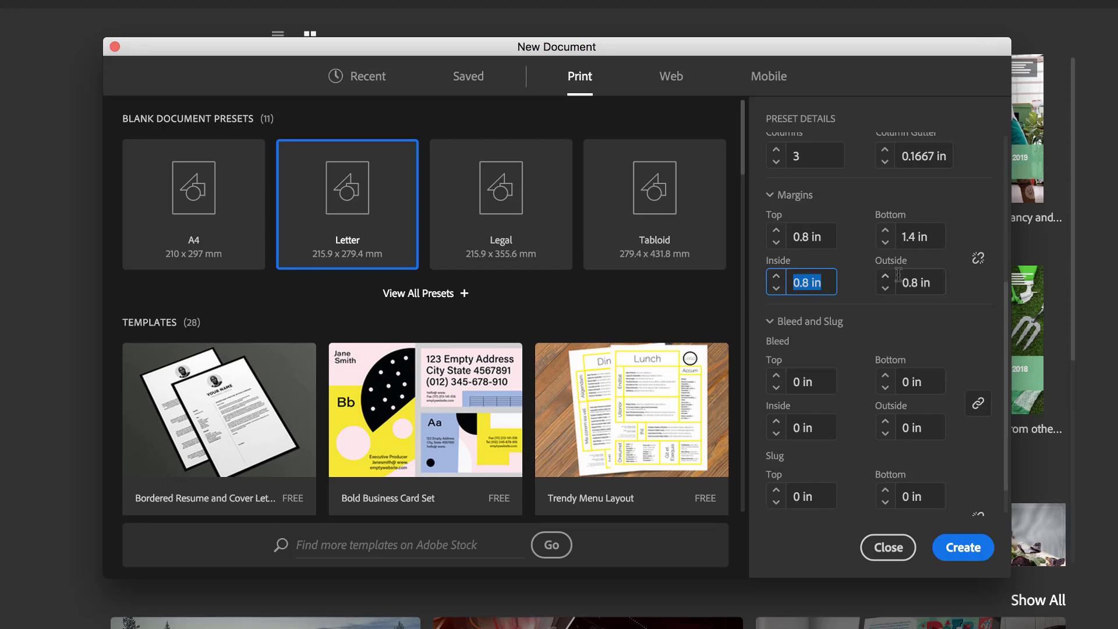
Toggle Facing Pages off and back on so it stays checked.
scroll(865, 280, up, 5)
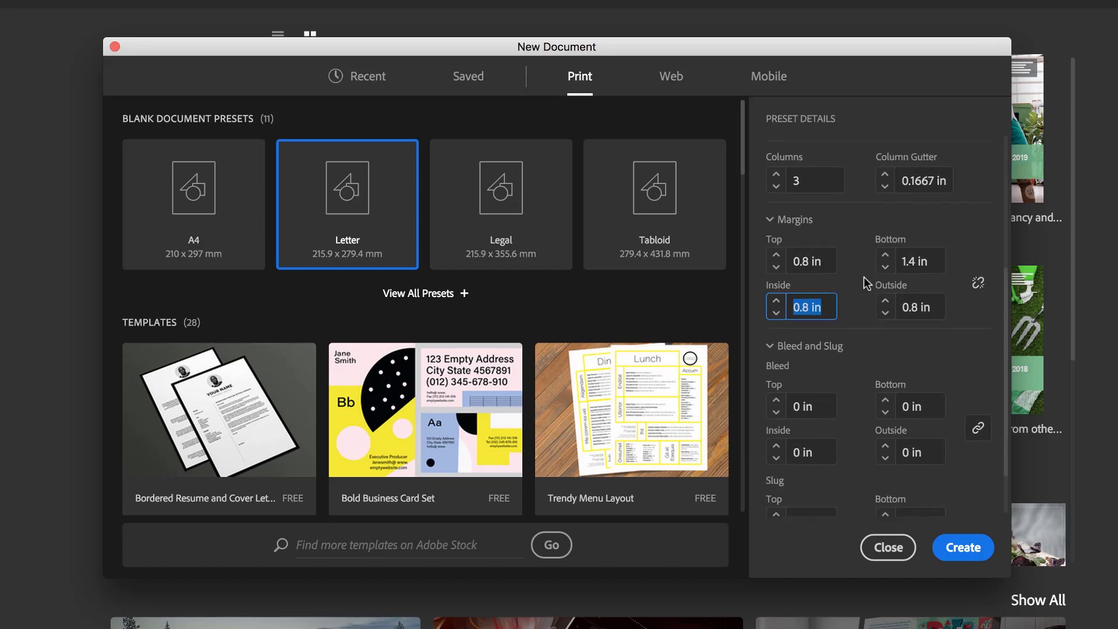
click(883, 195)
scroll(827, 472, up, 3)
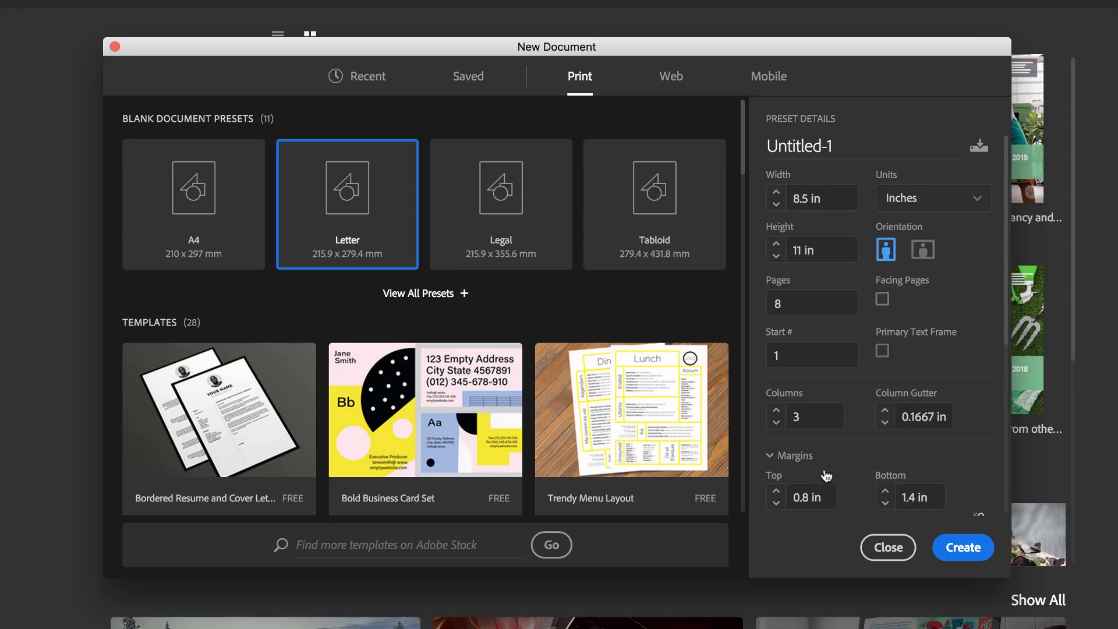
scroll(810, 379, down, 6)
scroll(922, 307, up, 5)
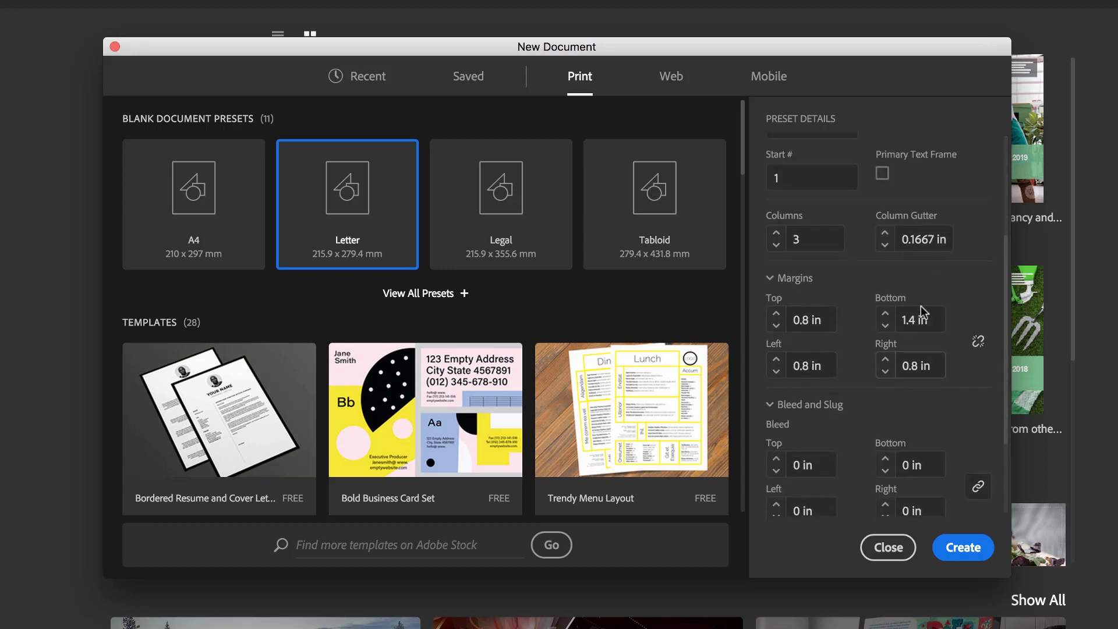
scroll(883, 209, up, 3)
click(882, 298)
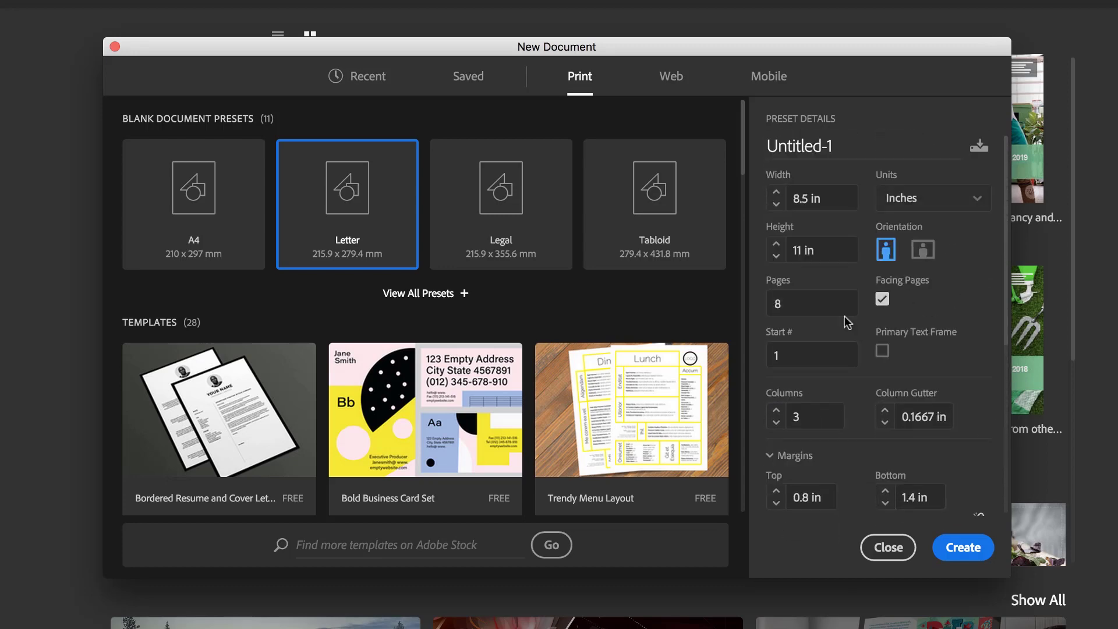
scroll(847, 322, down, 10)
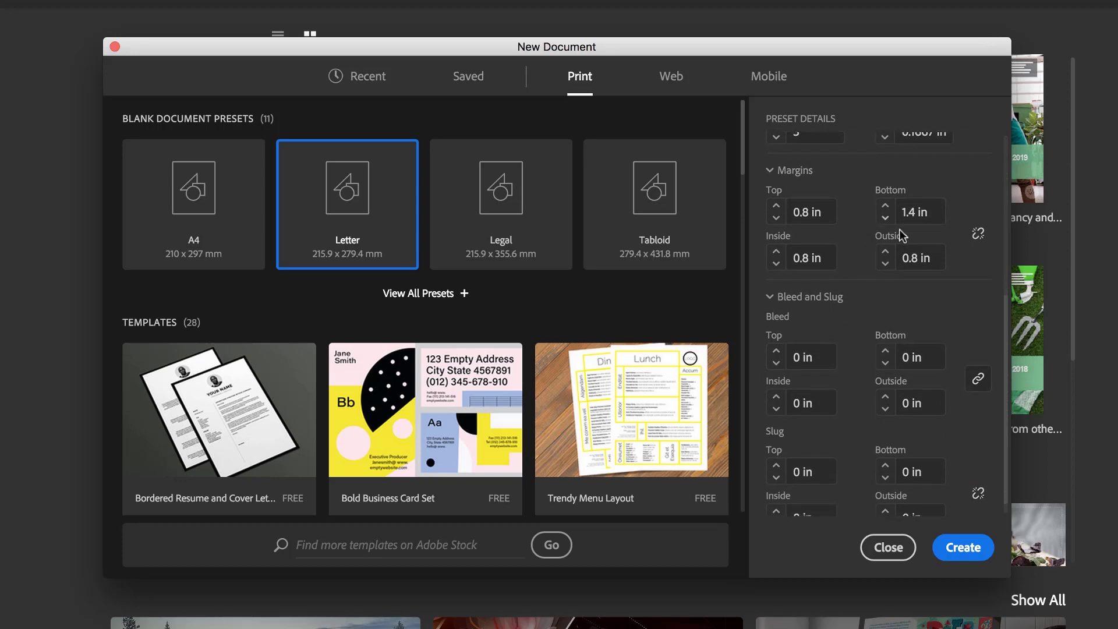
scroll(854, 281, up, 2)
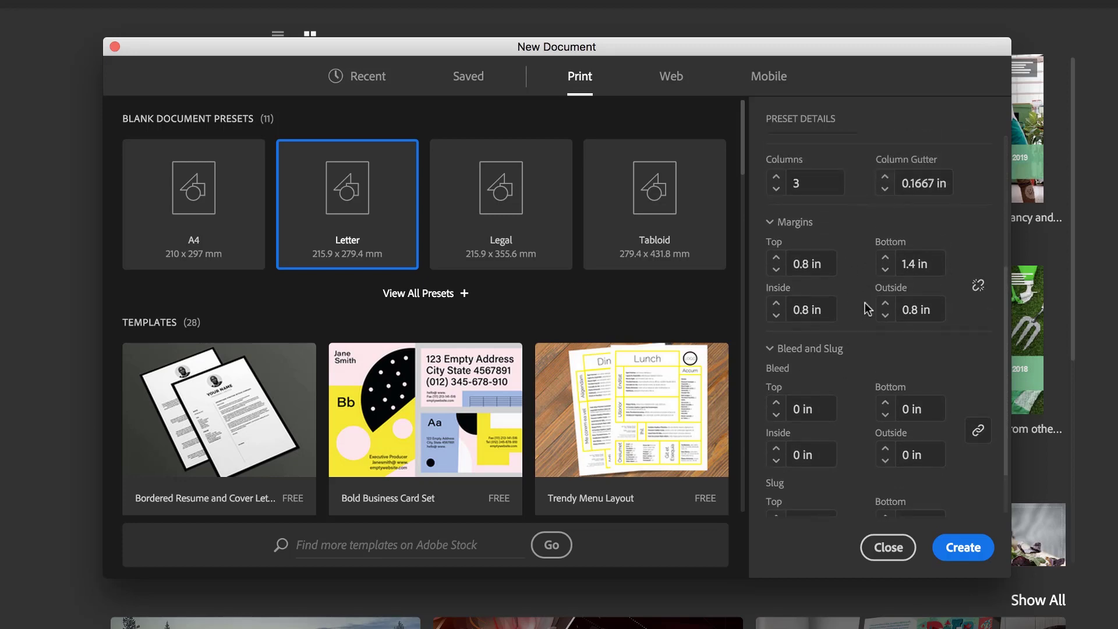
In Chrome, view a Niice magazine pin's Elephant magazine image, then return to the search grid.
key(super+Tab)
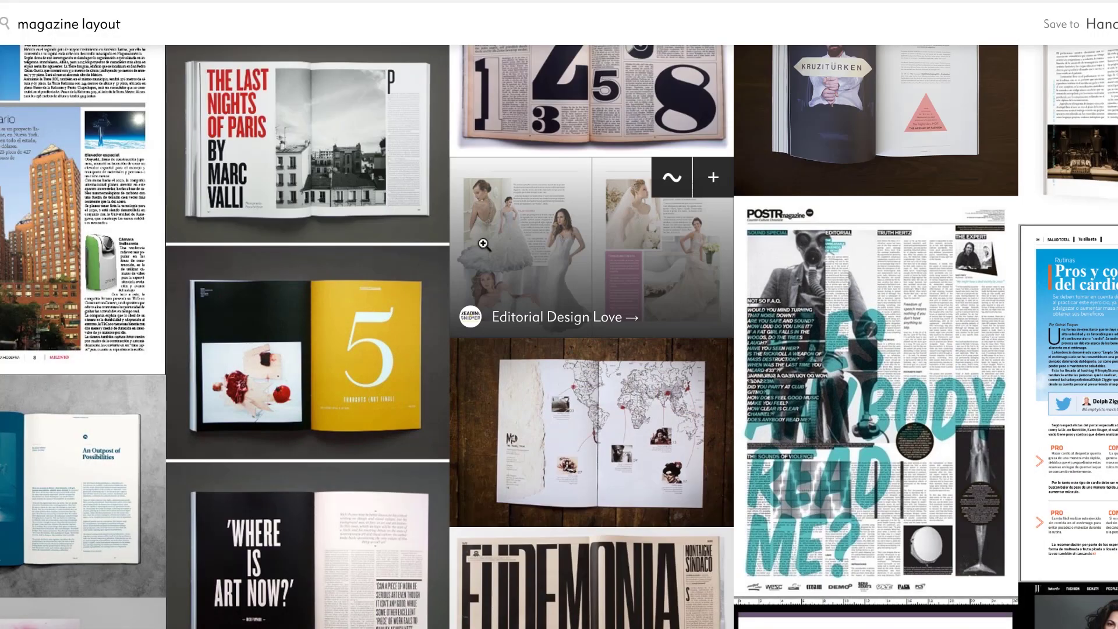
click(386, 153)
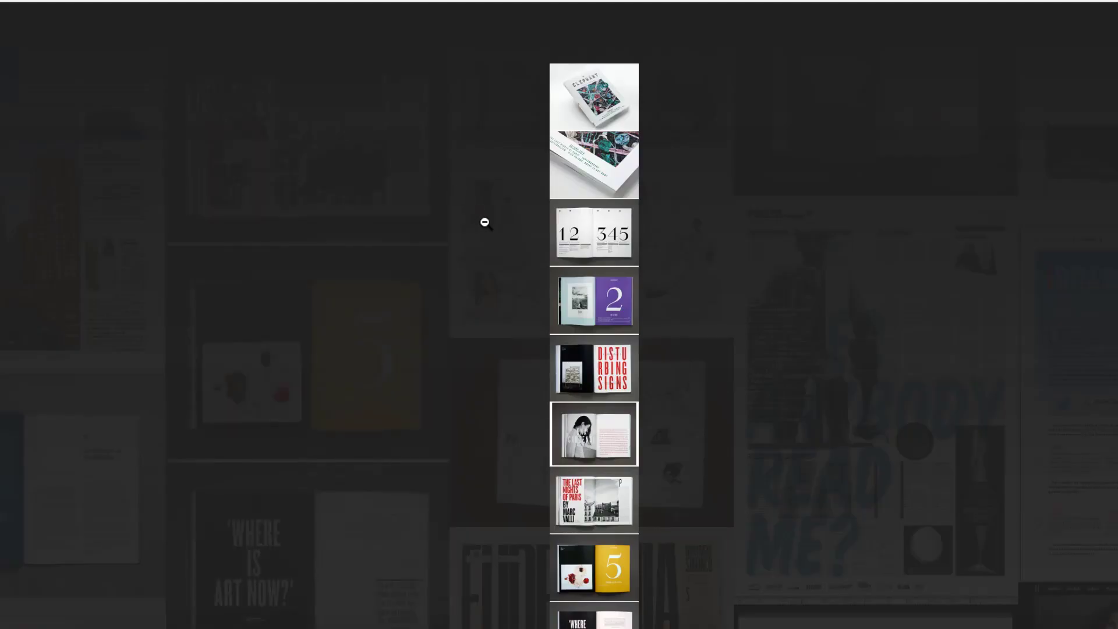
click(602, 186)
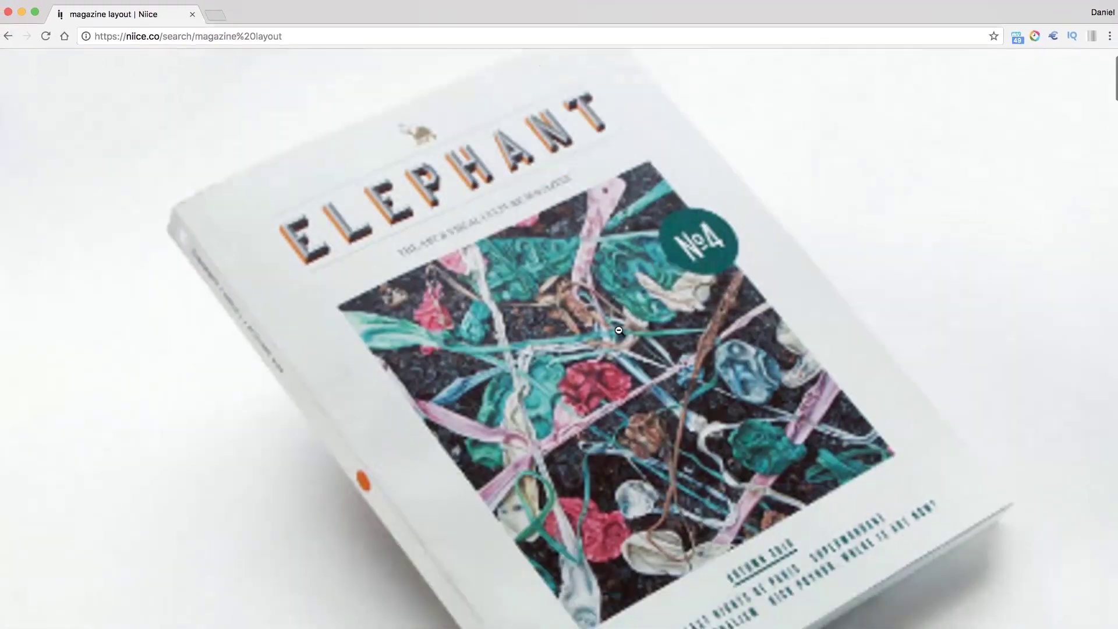
scroll(618, 330, down, 10)
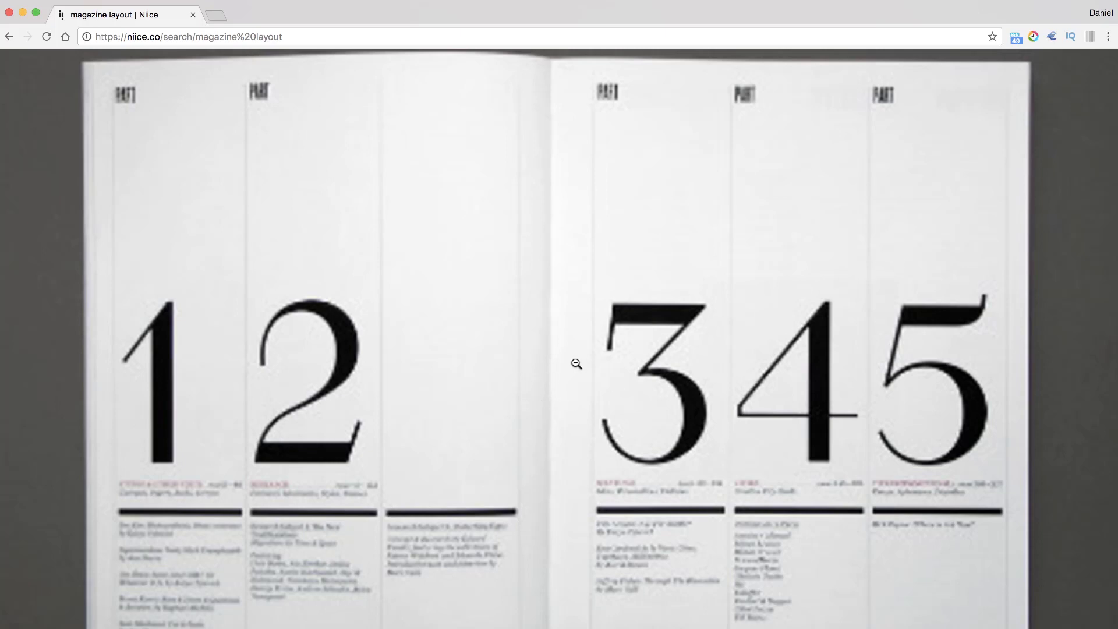
click(1083, 206)
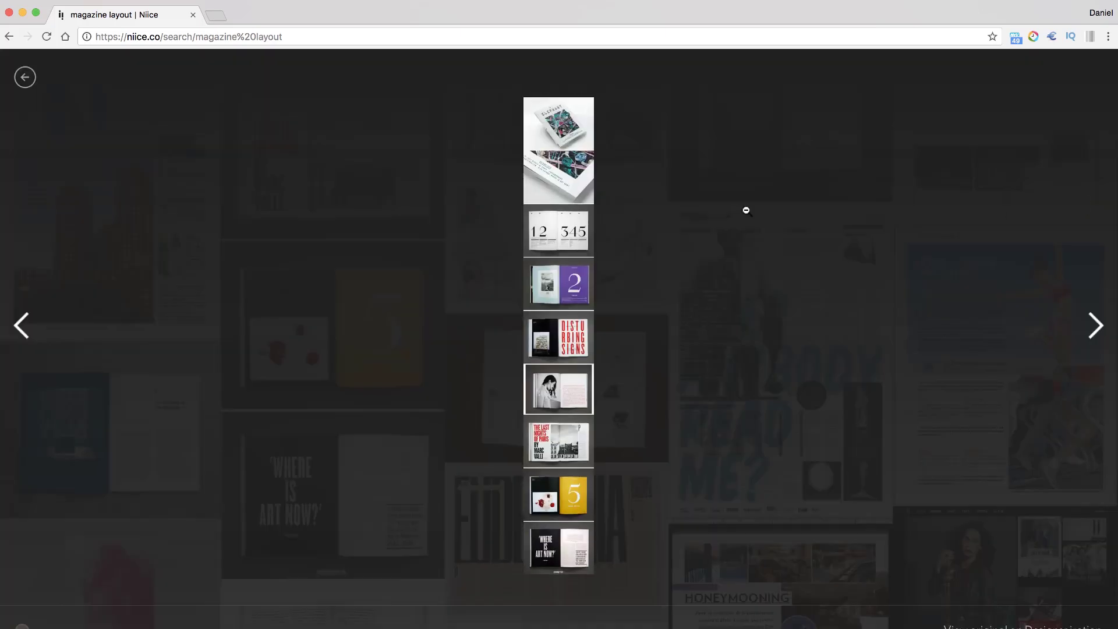
click(25, 77)
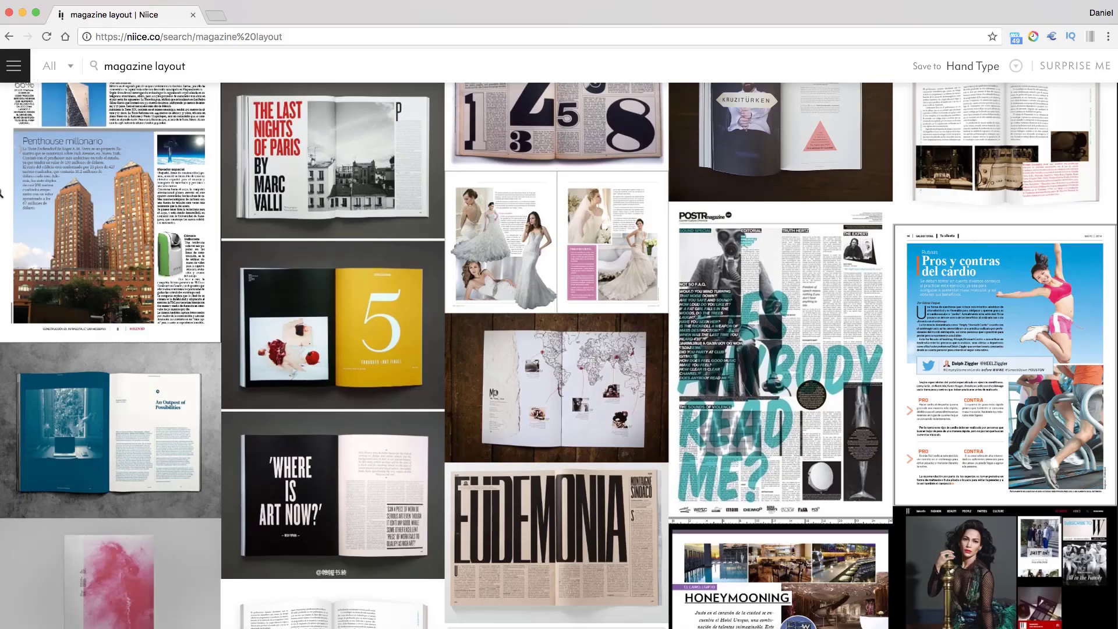
scroll(751, 215, up, 2)
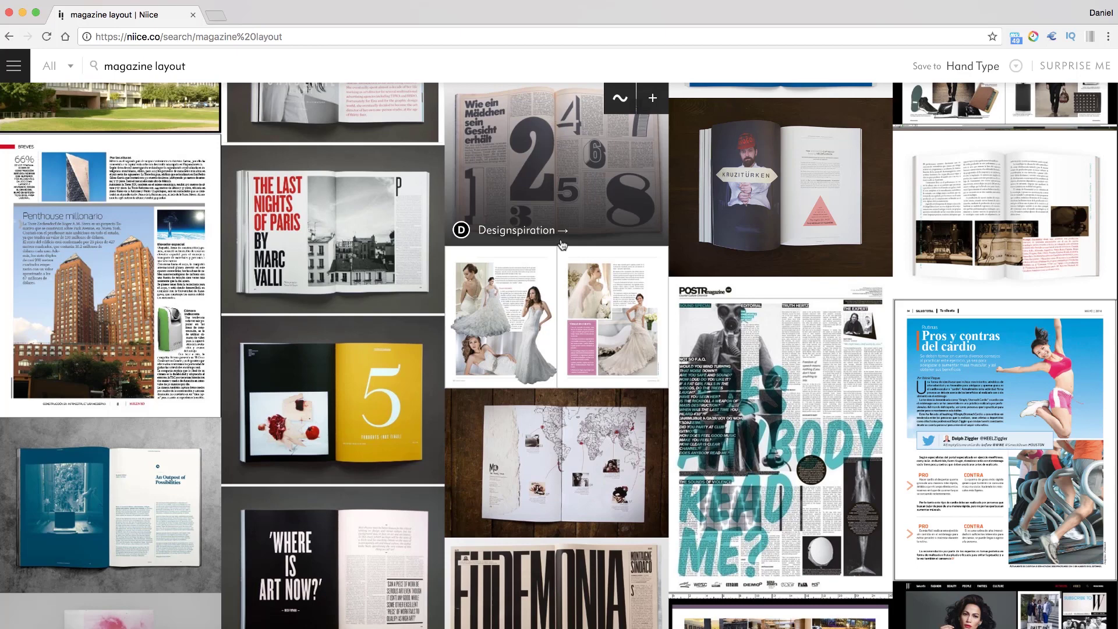
scroll(562, 245, down, 1)
scroll(562, 245, up, 2)
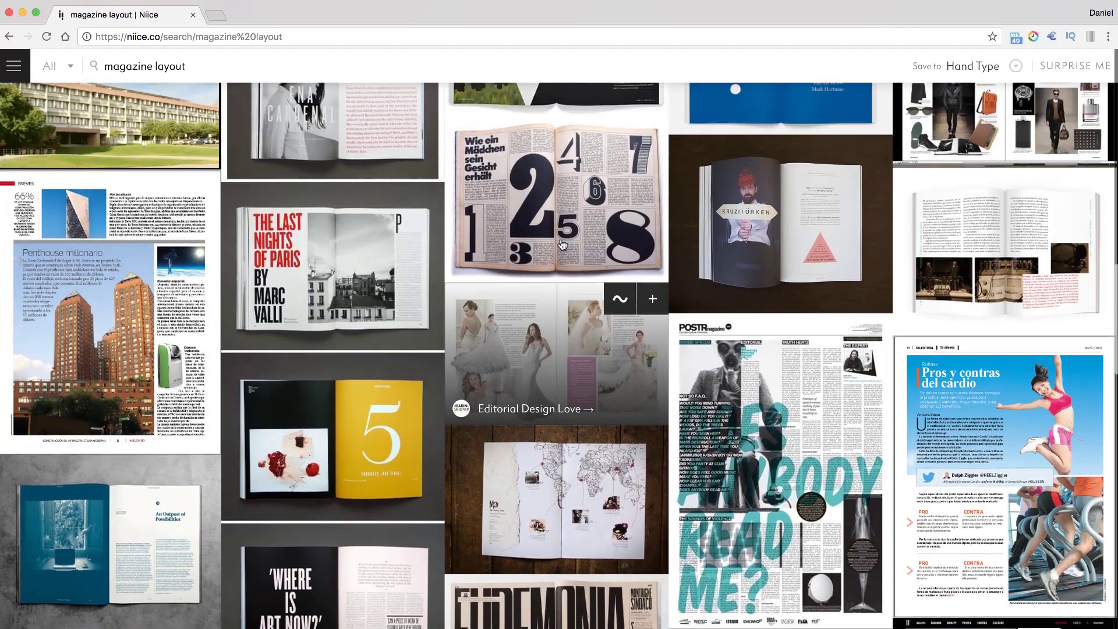
scroll(562, 244, up, 1)
scroll(562, 244, up, 3)
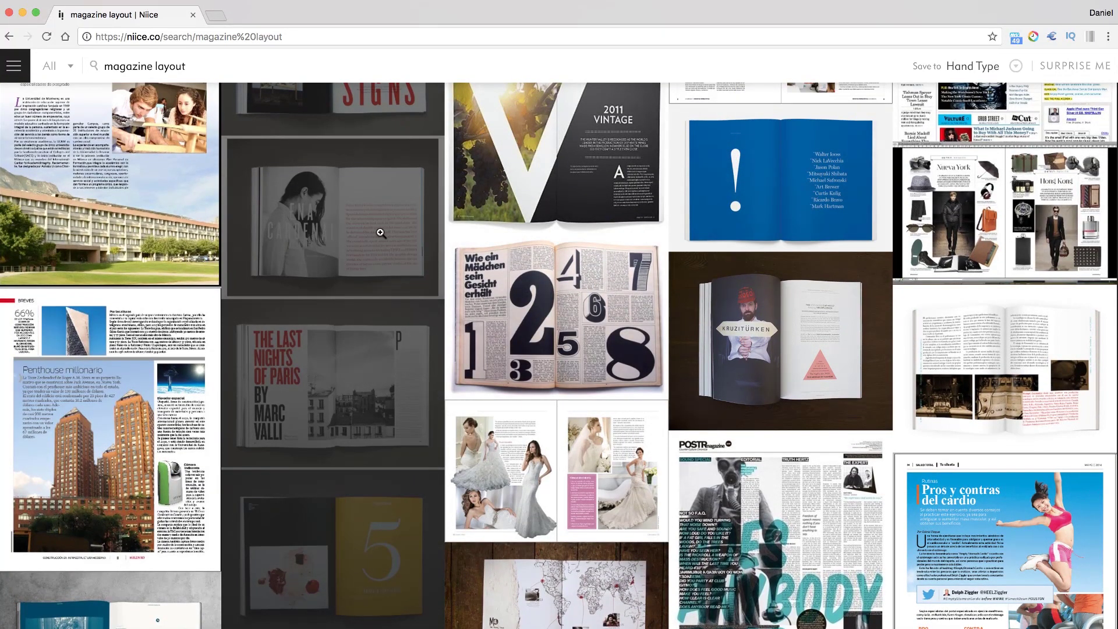
Back in InDesign, set a linked 0.125 in bleed on all sides and create the document.
key(super+Tab)
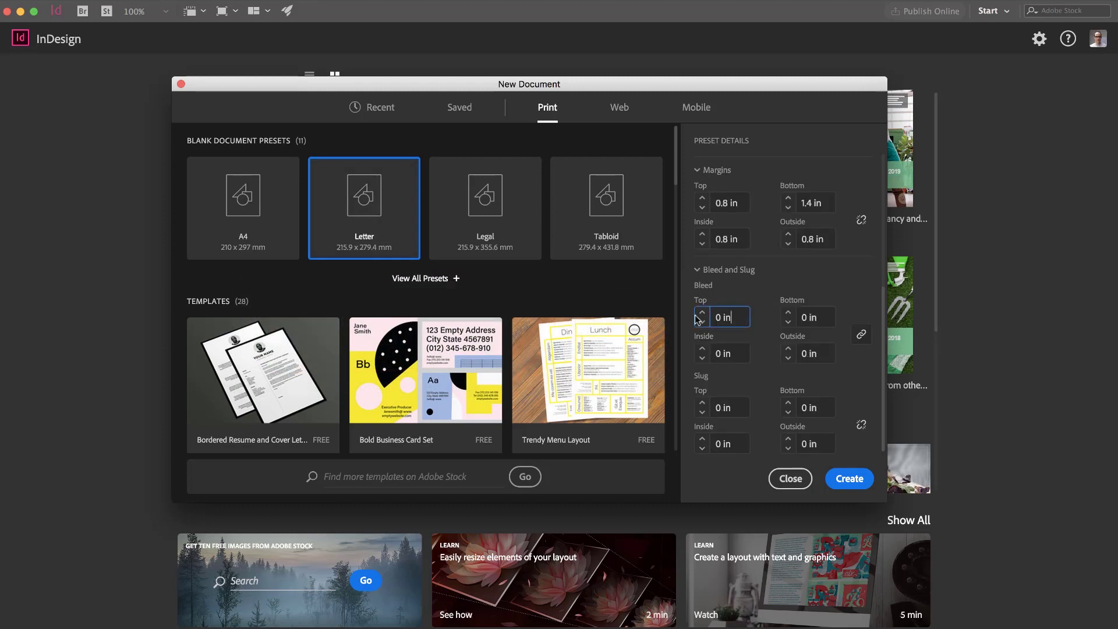
key(super+a)
text(0.125)
key(Tab)
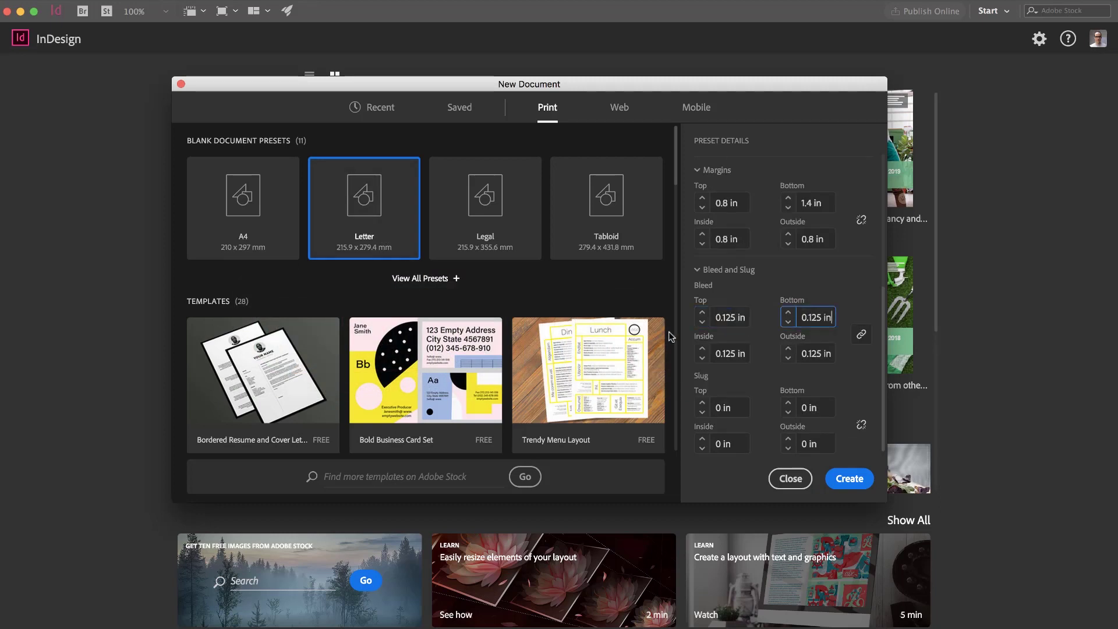
click(851, 479)
Use the Pages panel to jump to spread 2–3 and fit the whole spread in the window.
click(815, 80)
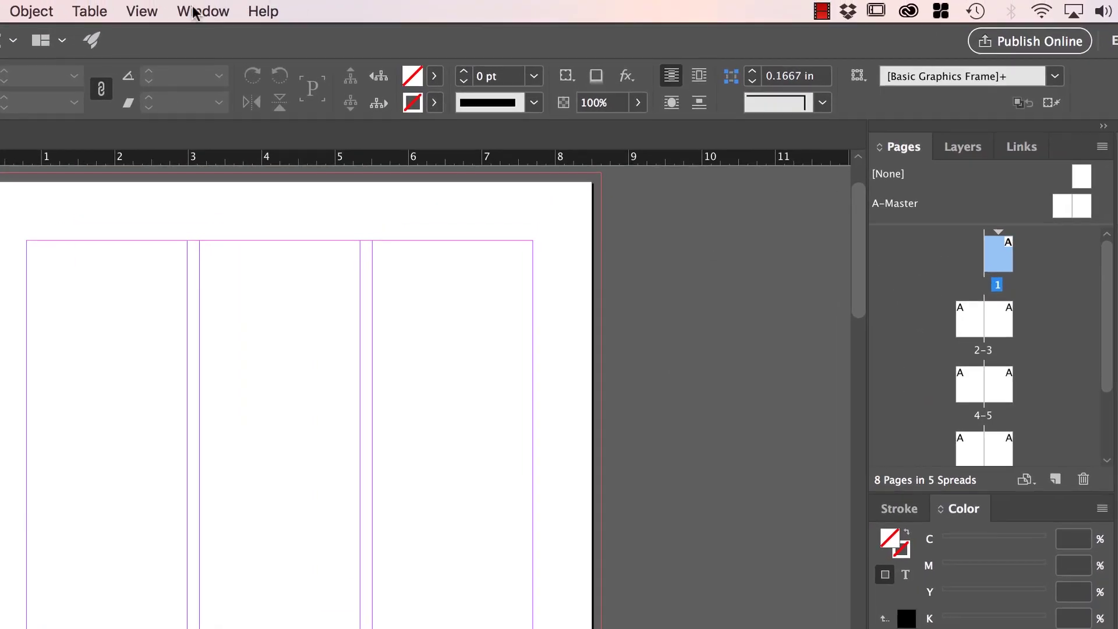
click(360, 0)
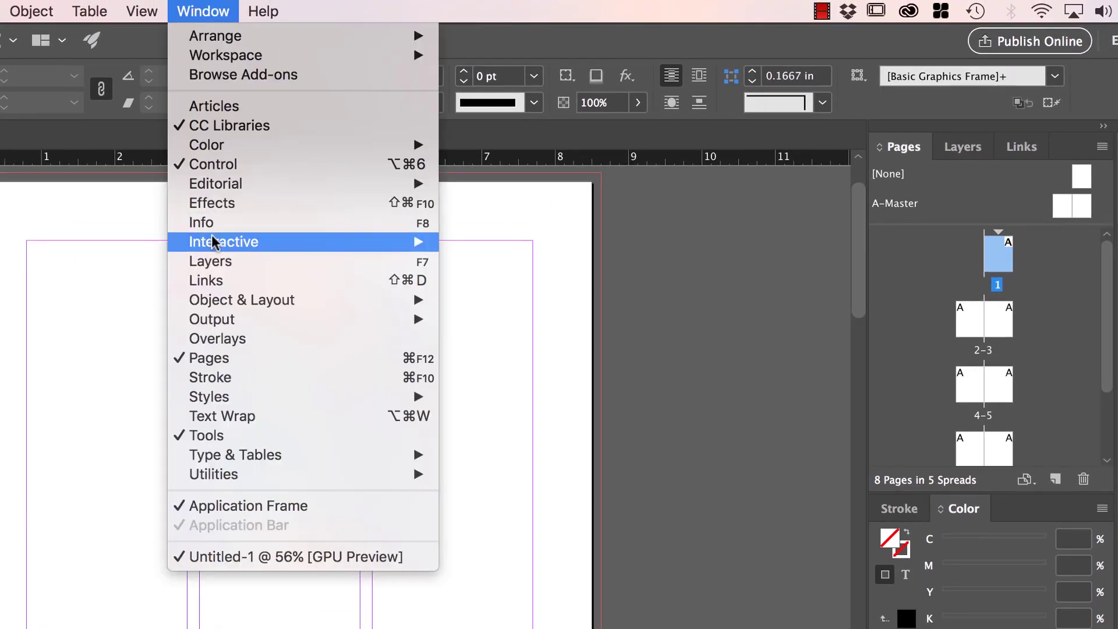
click(630, 406)
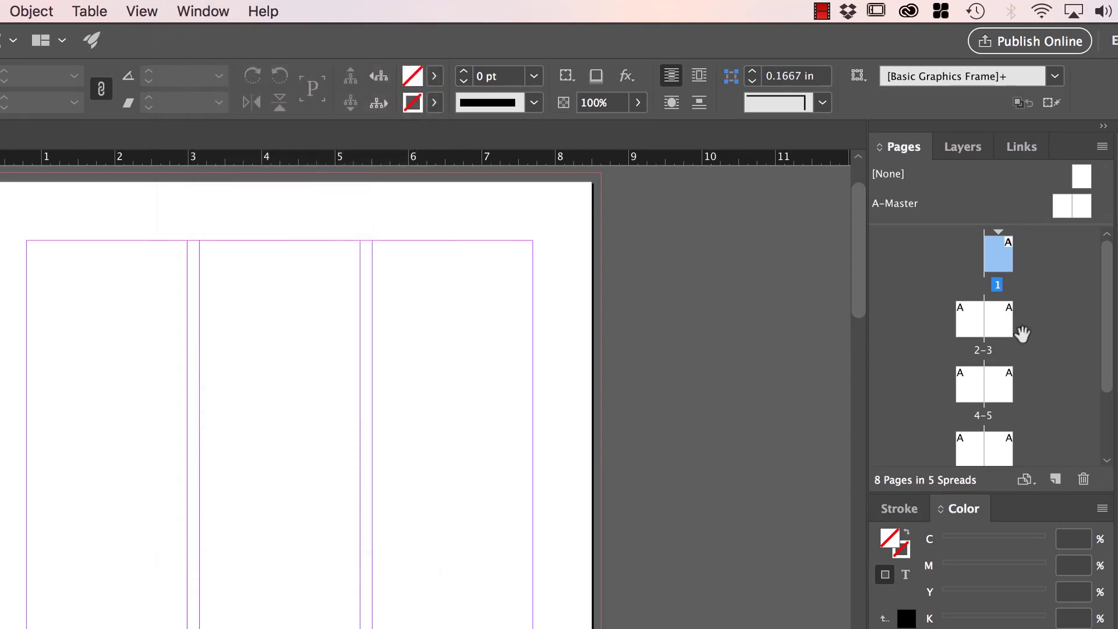
scroll(1004, 370, down, 3)
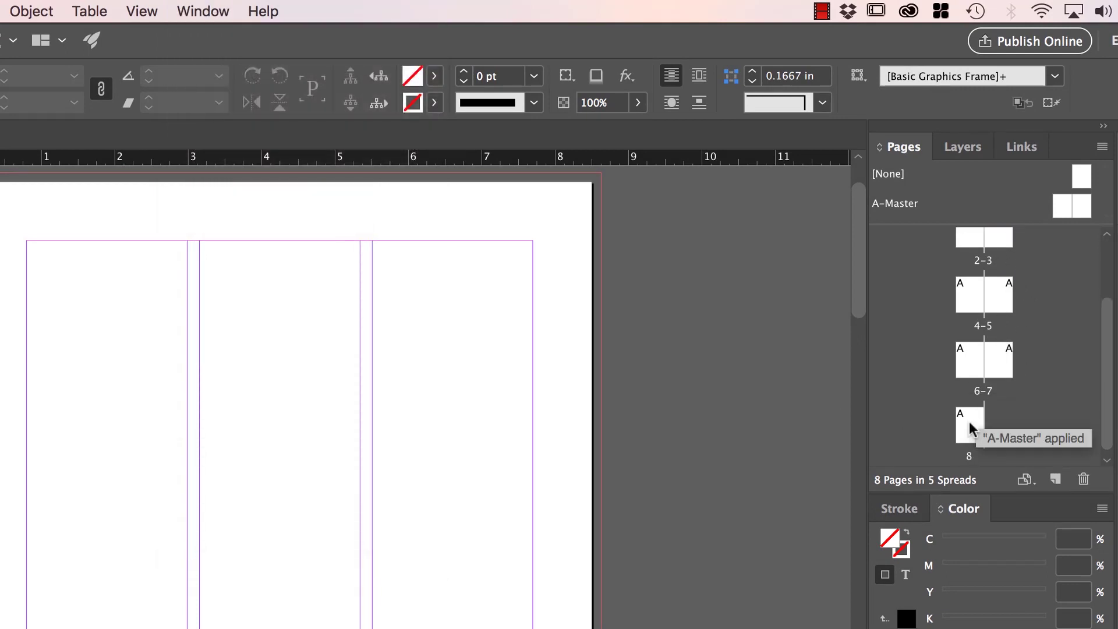
scroll(1011, 373, up, 3)
drag(999, 256, 1001, 270)
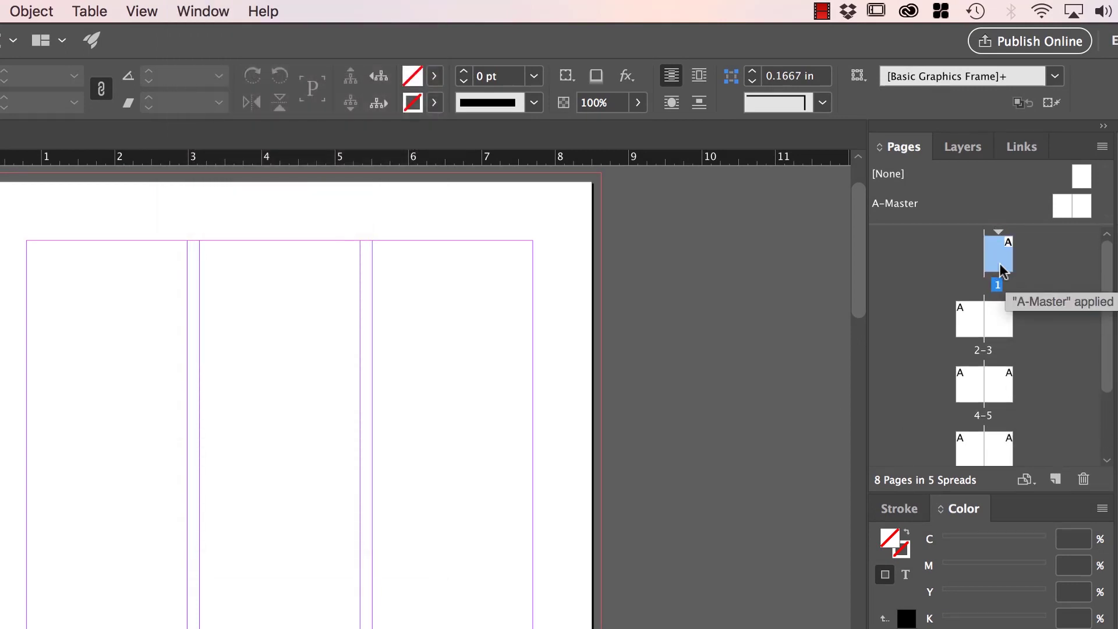
double_click(973, 319)
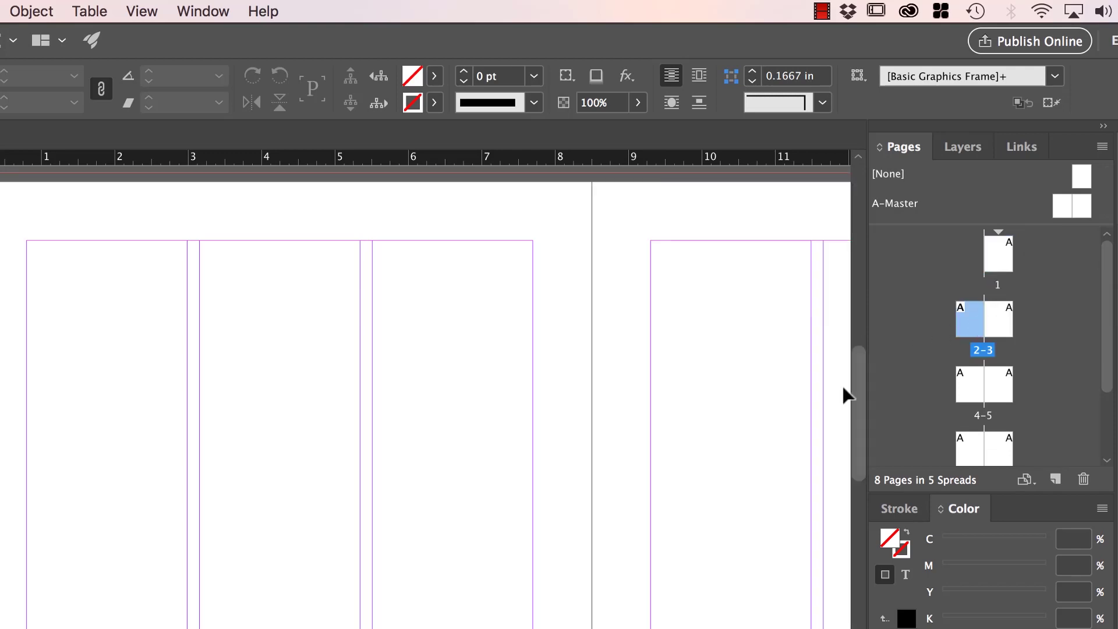
scroll(679, 467, right, 5)
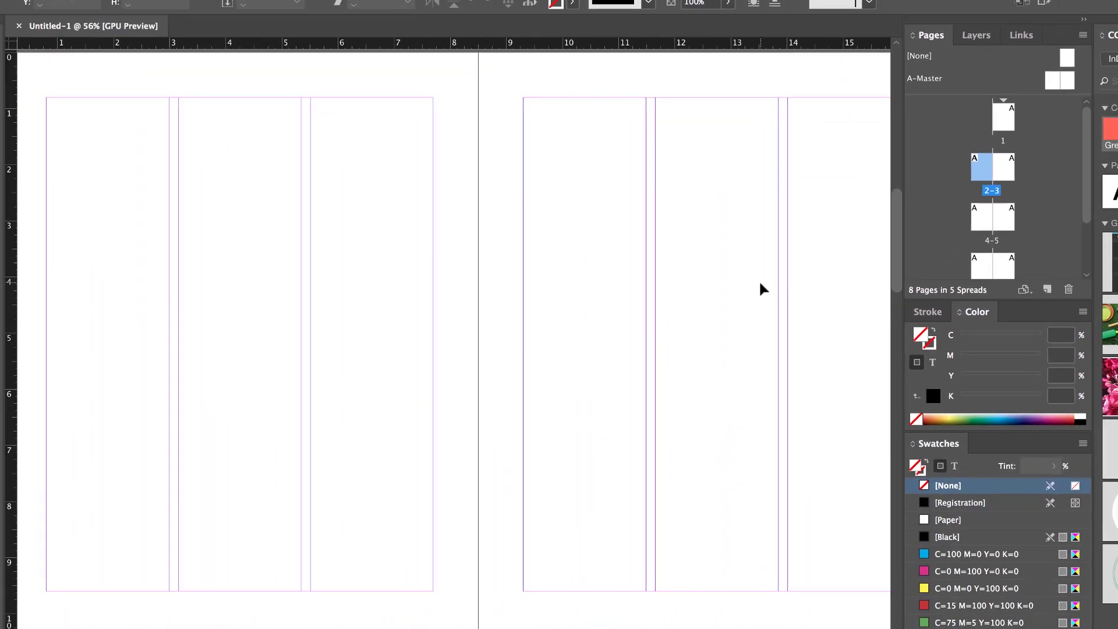
key(super+minus)
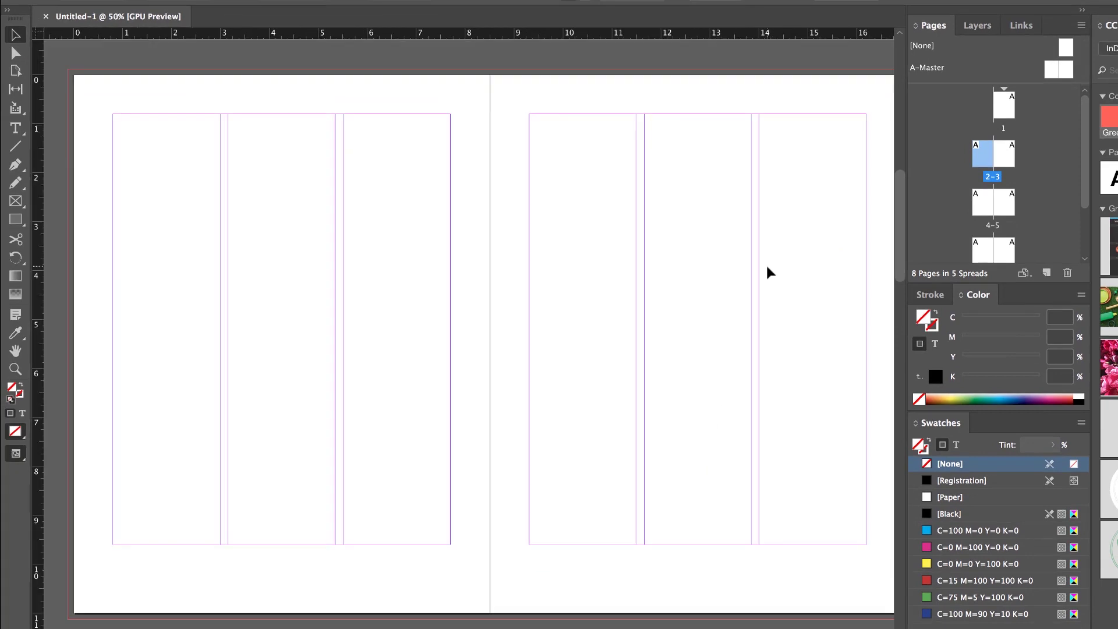
scroll(767, 268, right, 2)
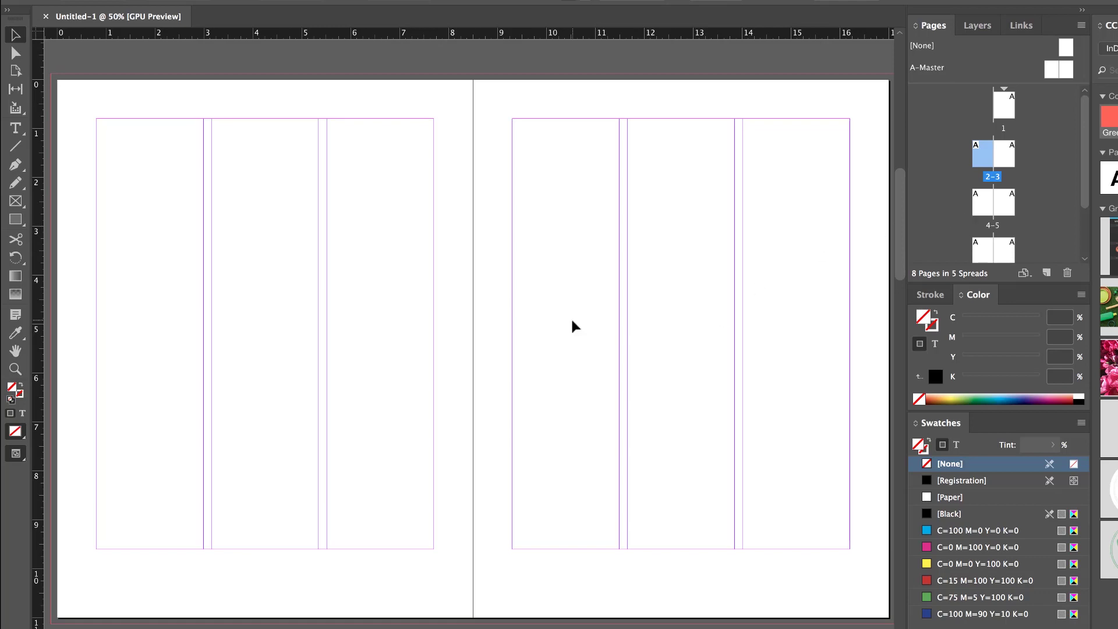
Save the document as 'GaH Newsletter V1' in Desktop > InDesign Class Files.
key(super+s)
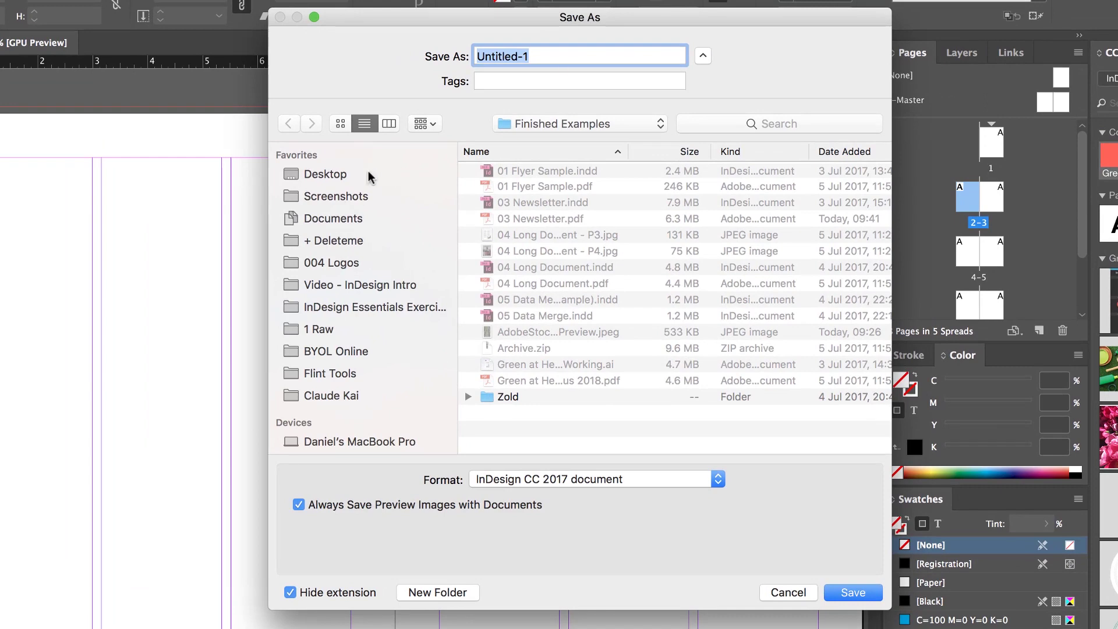
click(342, 182)
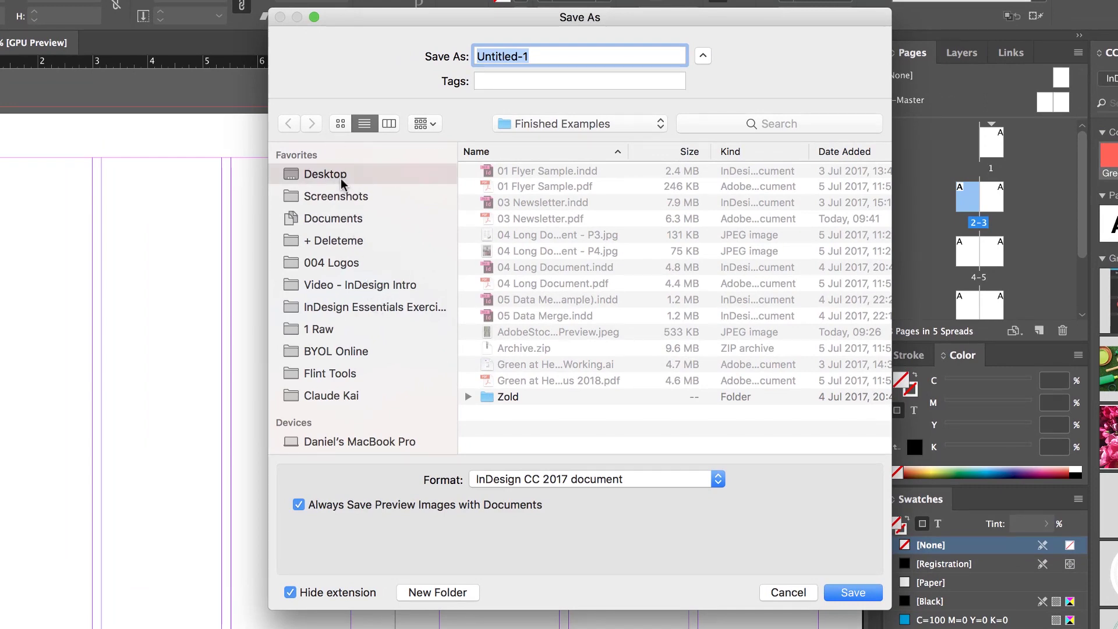
double_click(512, 174)
double_click(547, 56)
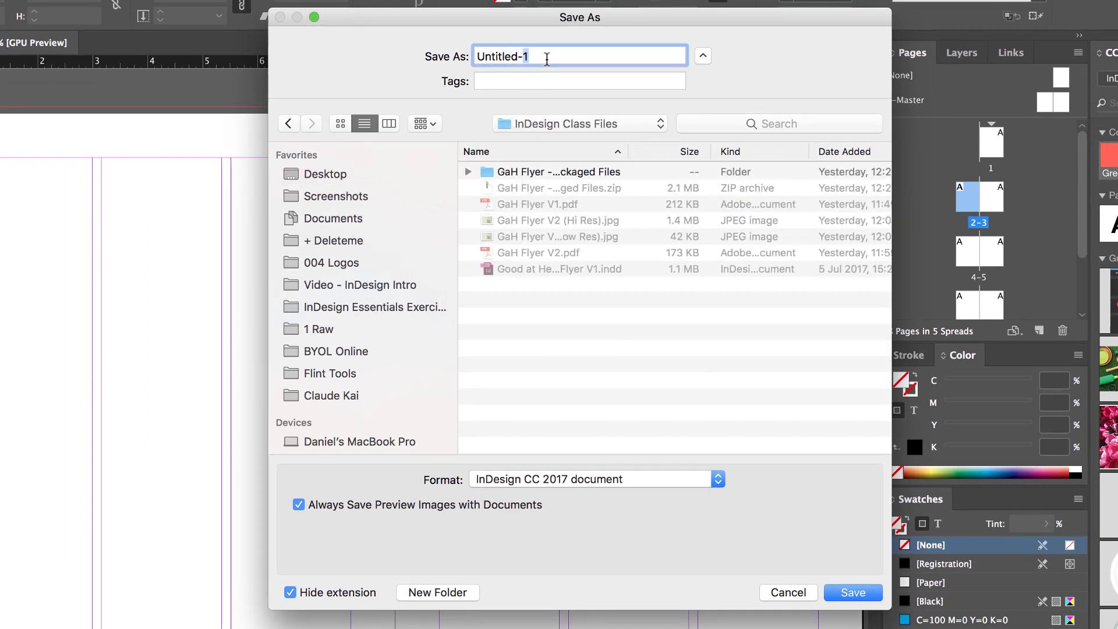
triple_click(546, 56)
text(GaH Newsletter V1)
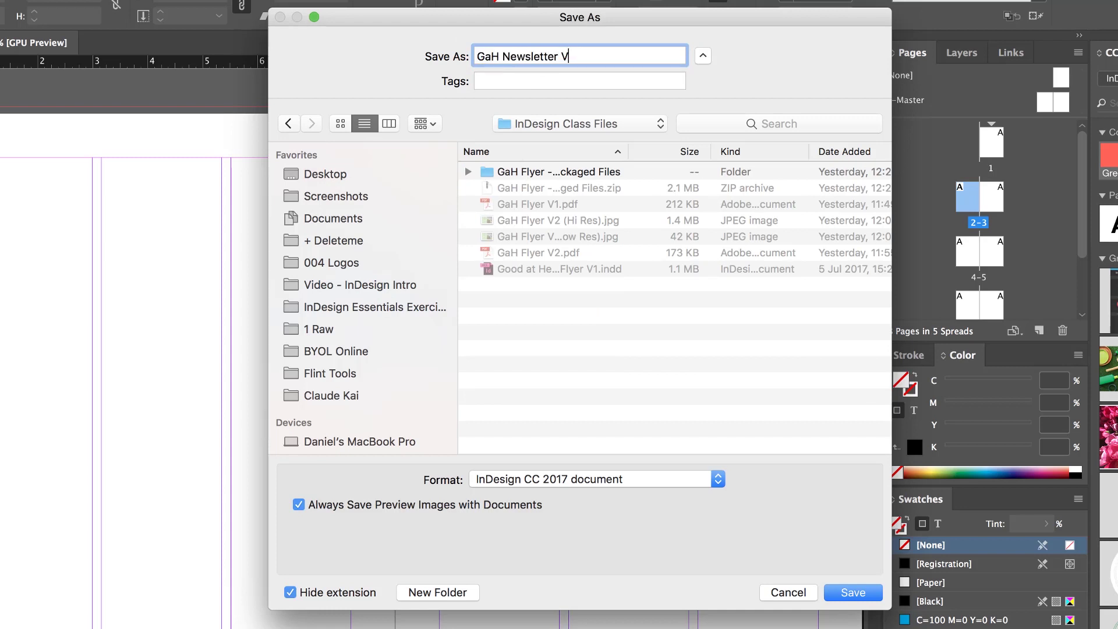
click(830, 600)
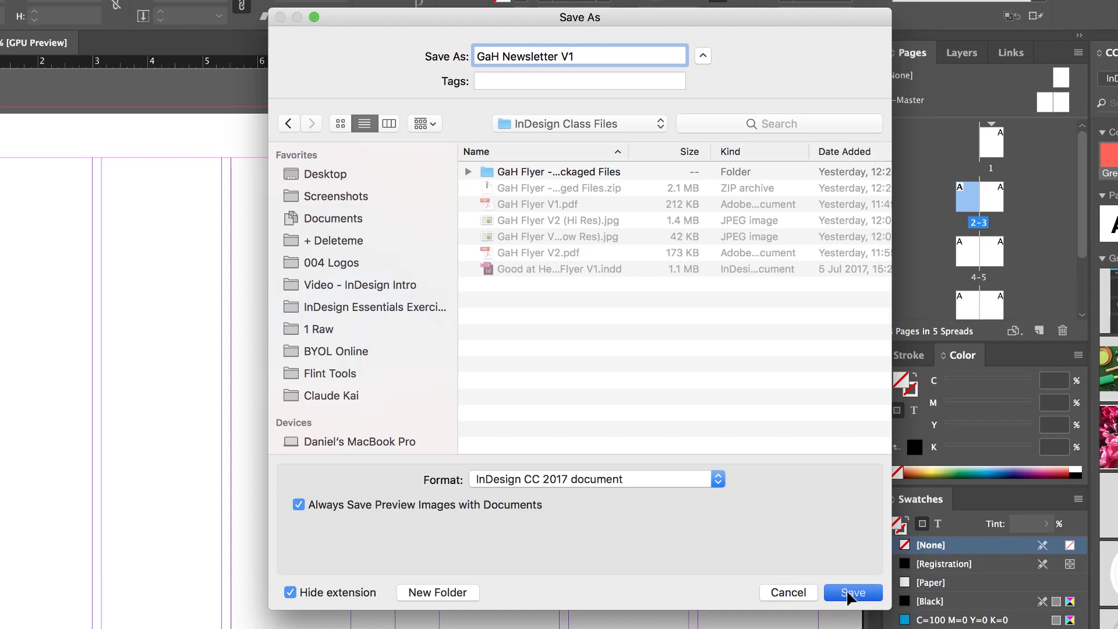